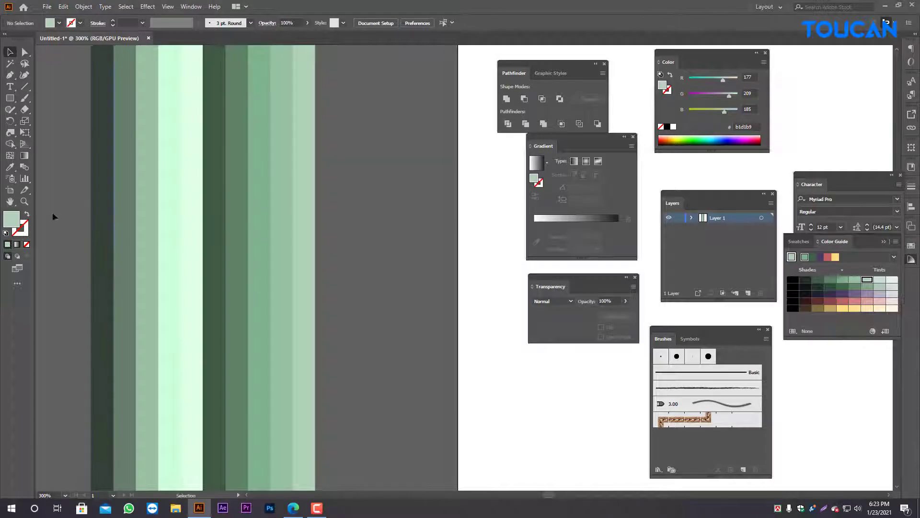
Select the darkest green stripe and set its colour as the Color Guide's base colour.
left_click(23, 201)
left_click_drag(194, 141, 269, 287)
left_click_drag(263, 235, 359, 257)
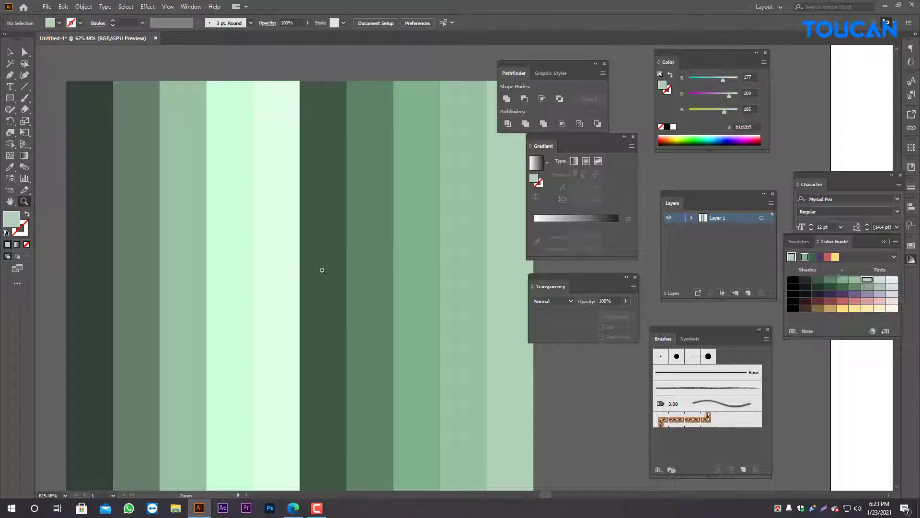
left_click(283, 263, "alt")
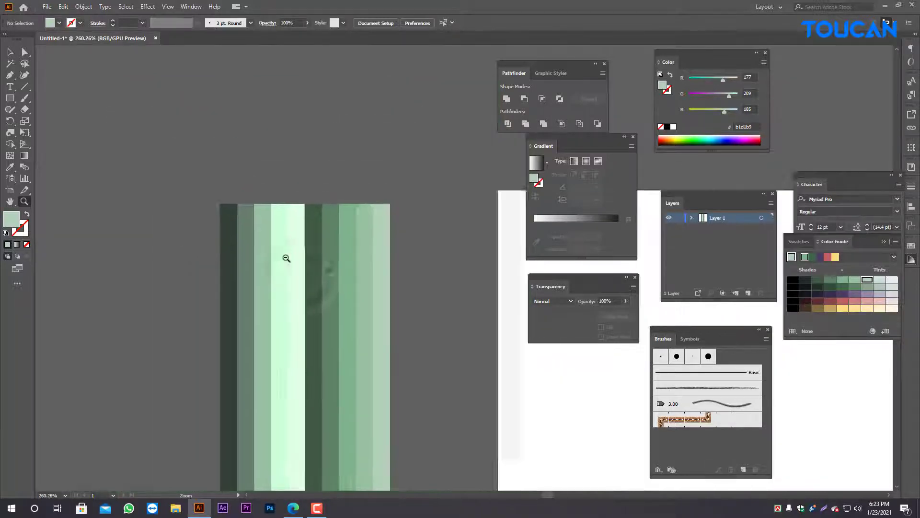
left_click(10, 53)
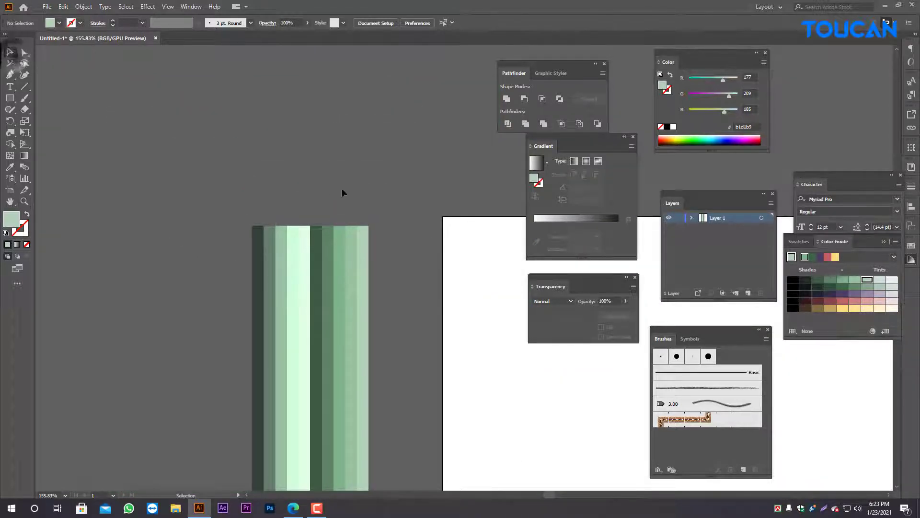
left_click_drag(341, 187, 256, 199)
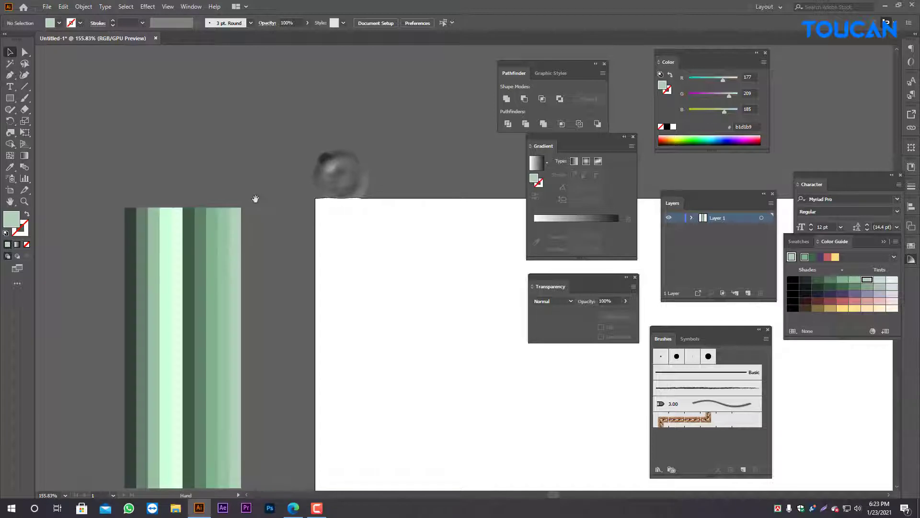
left_click(130, 214)
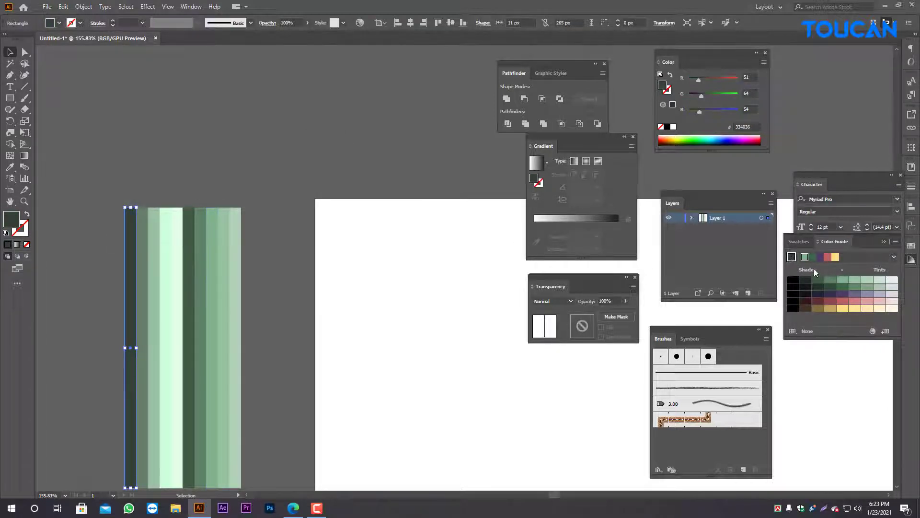
left_click(791, 257)
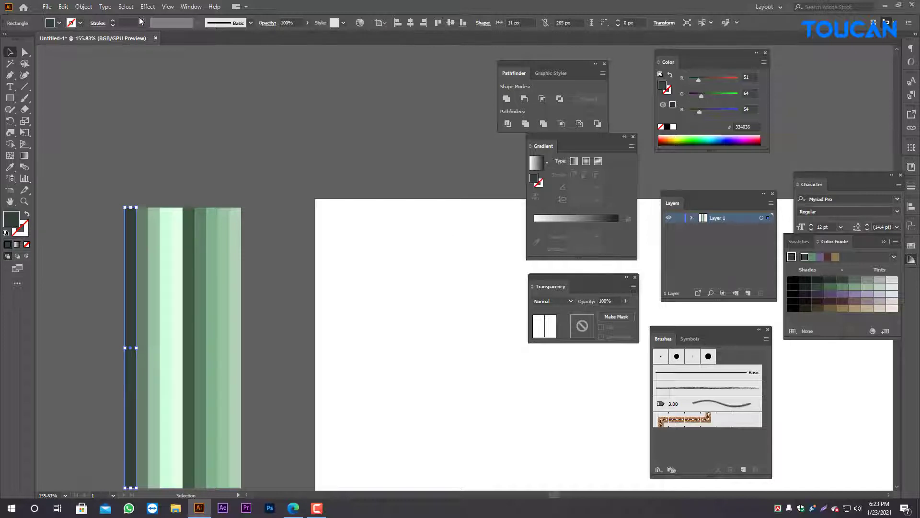
left_click(192, 7)
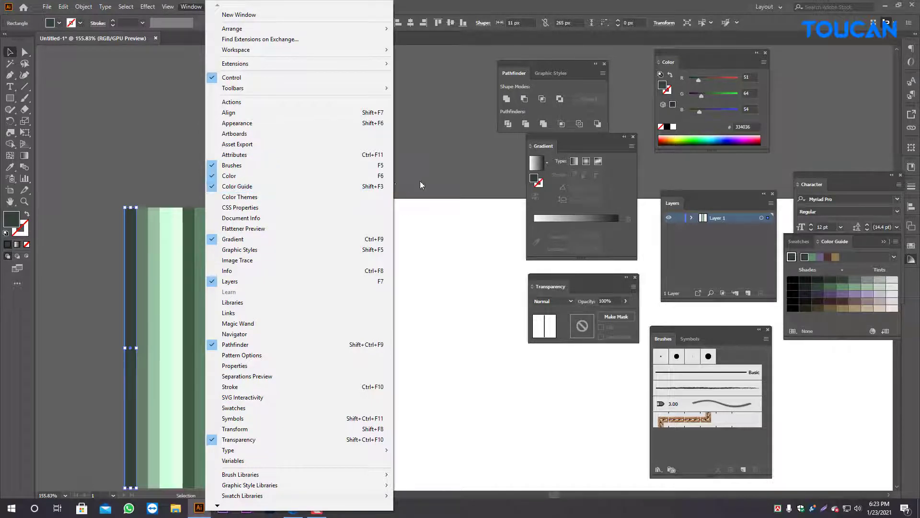
left_click(375, 187)
left_click(440, 171)
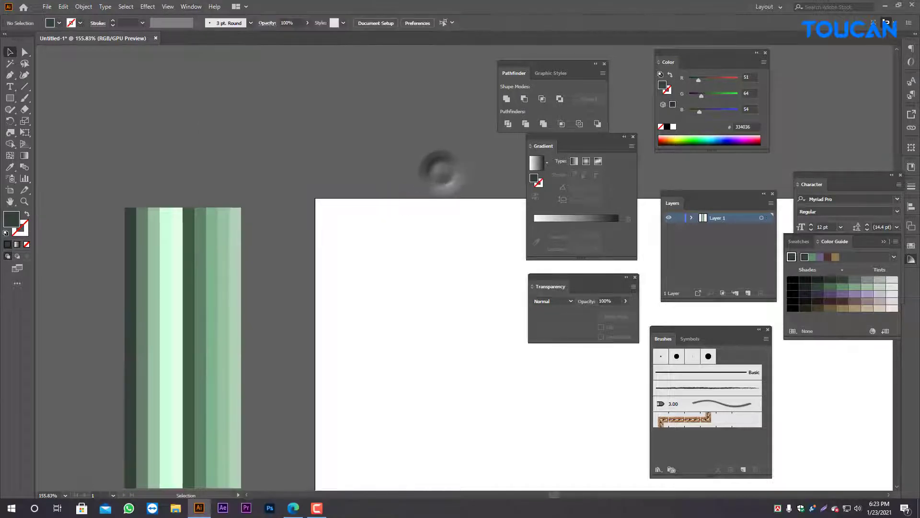
Copy the complete set of green stripes beside the artboard.
left_click_drag(391, 326, 319, 270)
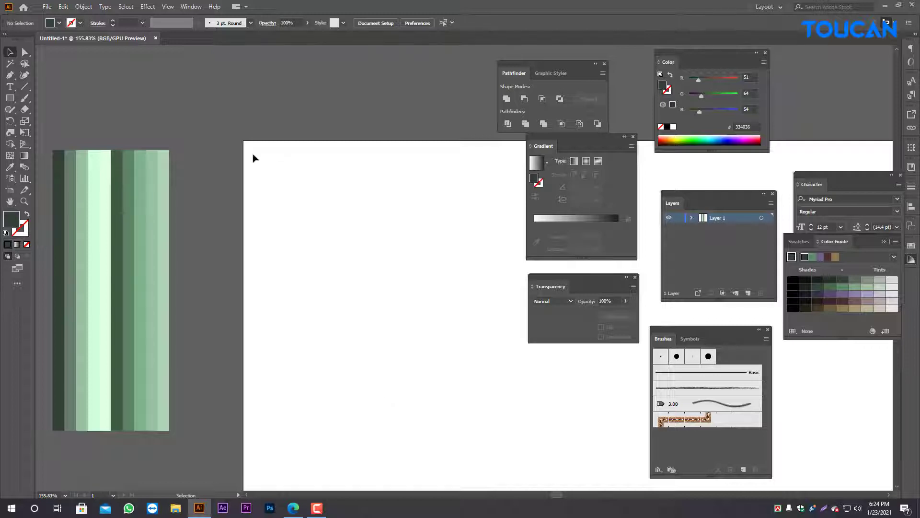
left_click(199, 146)
left_click_drag(378, 219, 233, 124)
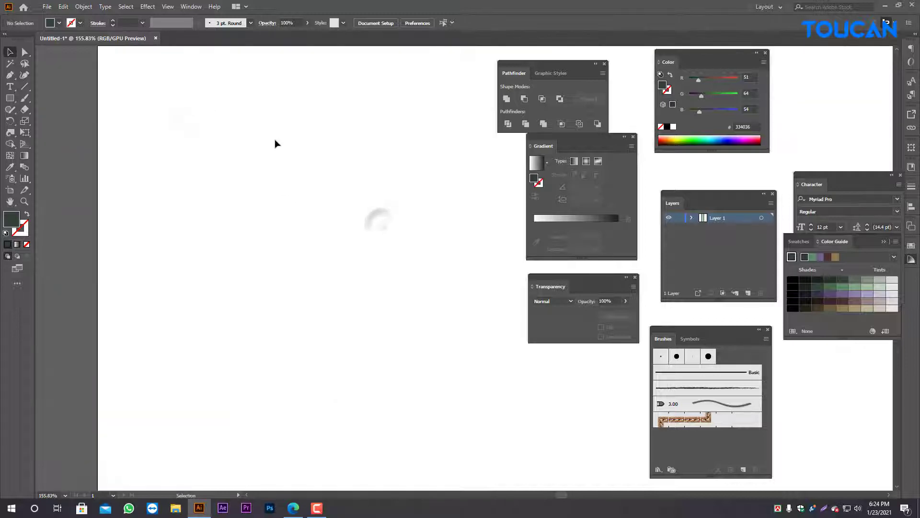
scroll(274, 144, "down", 4)
left_click_drag(300, 158, 267, 227)
left_click(317, 199)
left_click(280, 106)
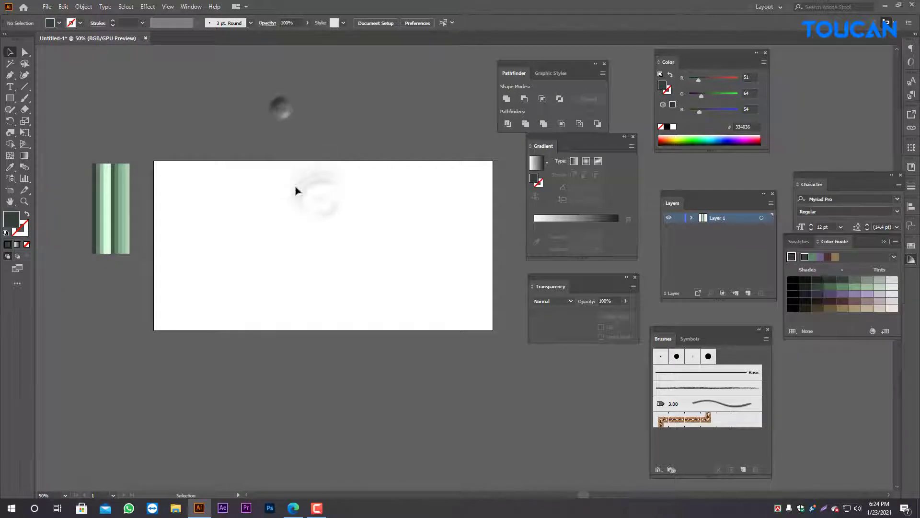
left_click_drag(77, 150, 143, 271)
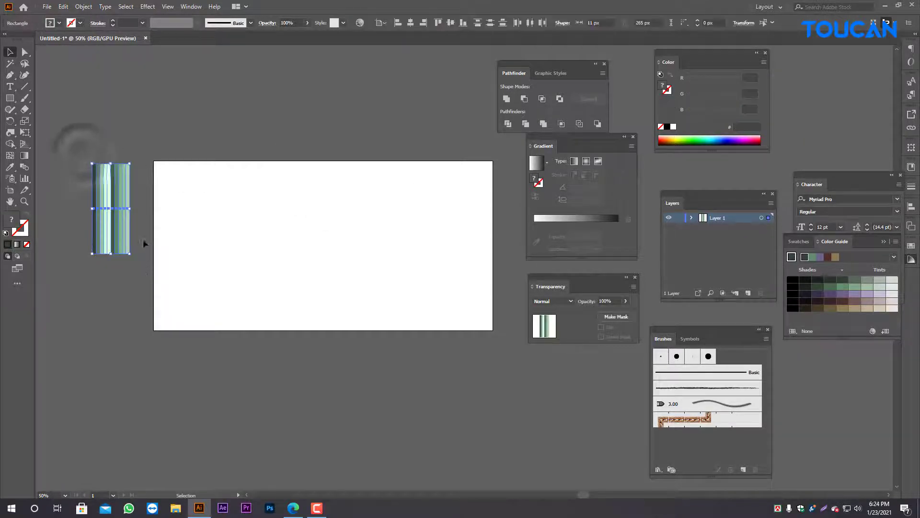
left_click(87, 7)
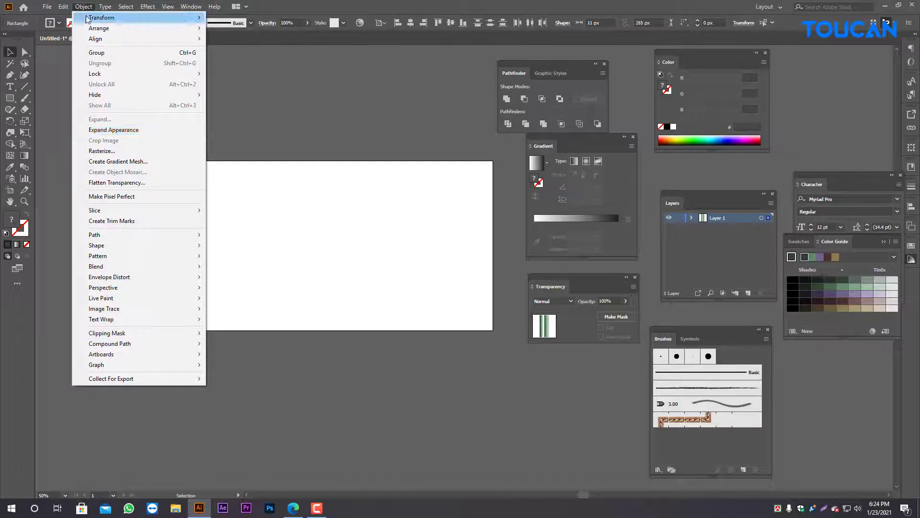
mouse_move(63, 6)
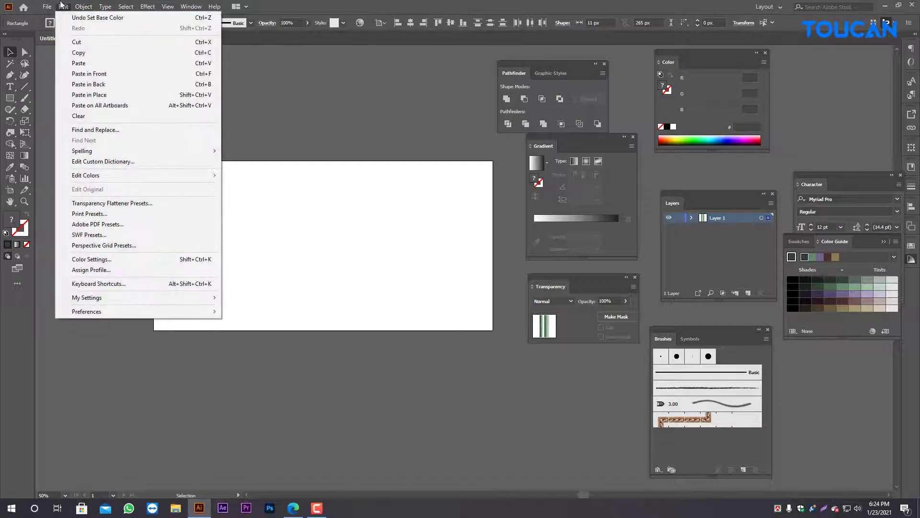
left_click(93, 53)
left_click(179, 211)
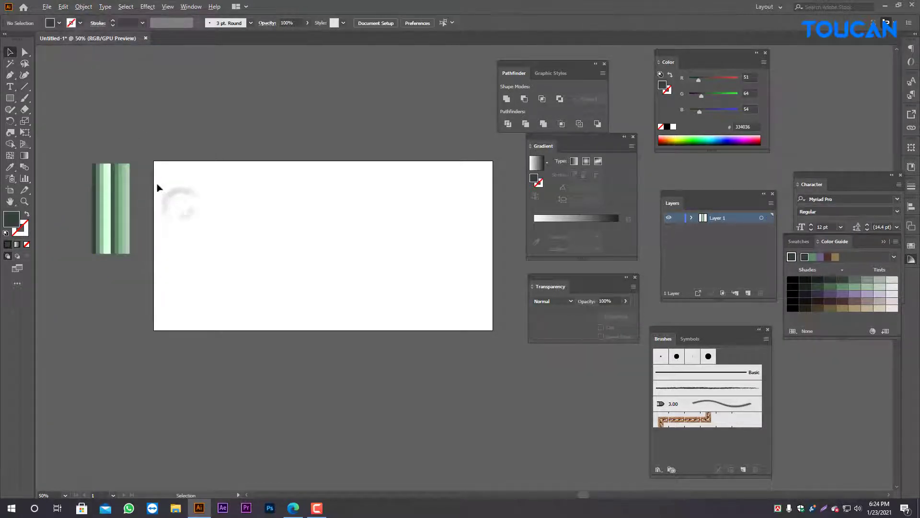
Paste the copied stripes in front and move this set into the artboard's upper-left corner.
scroll(157, 188, "up", 2)
left_click_drag(234, 198, 219, 174)
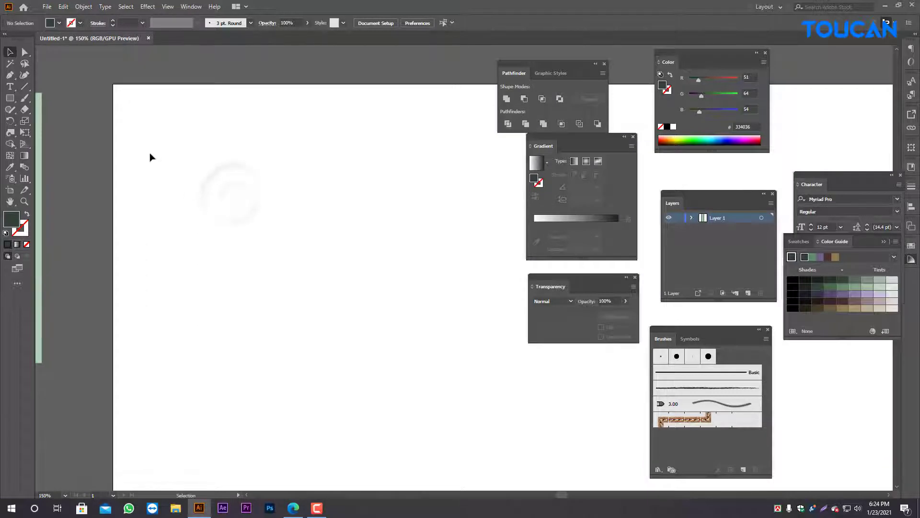
left_click(64, 7)
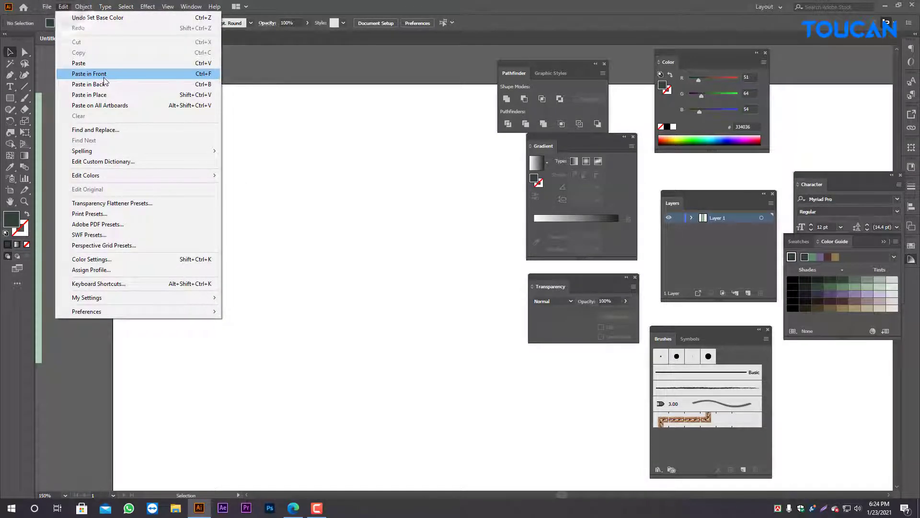
left_click(104, 75)
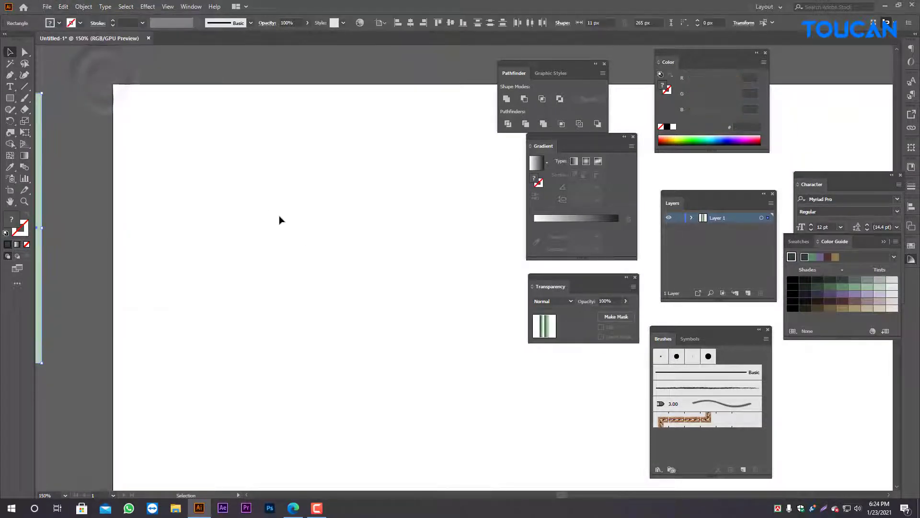
scroll(217, 204, "down", 3)
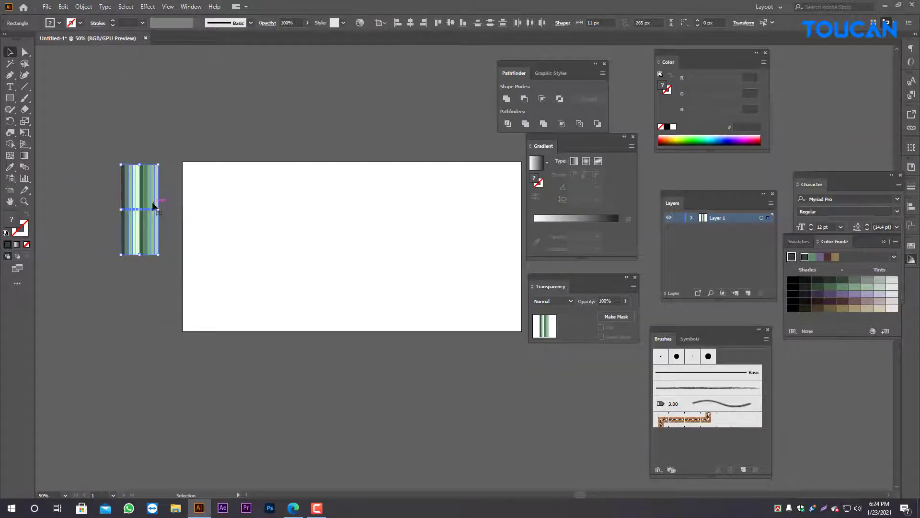
left_click_drag(153, 206, 205, 195)
scroll(205, 195, "up", 4)
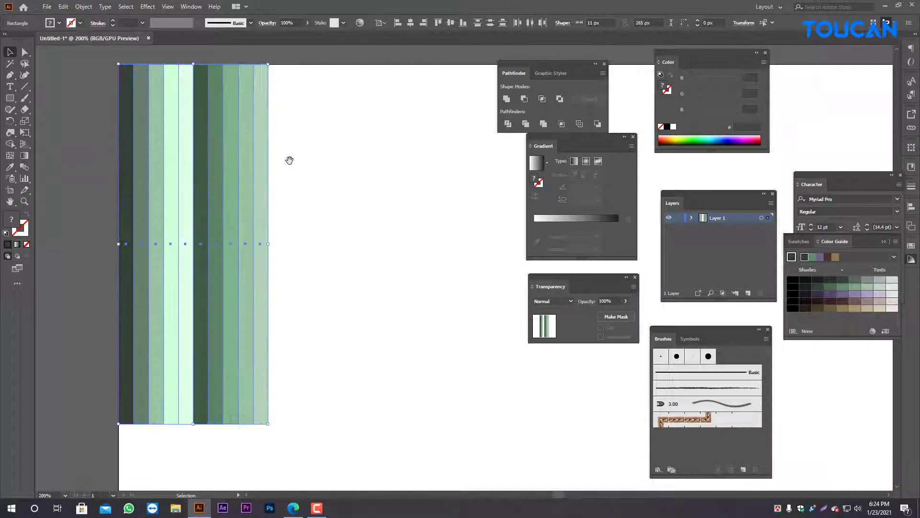
left_click_drag(290, 160, 305, 191)
left_click(344, 185)
Duplicate the stripe set on the artboard and place the copy directly to its right.
left_click_drag(116, 79, 337, 300)
scroll(323, 274, "down", 2)
left_click(350, 269)
left_click_drag(434, 267, 290, 245)
scroll(286, 231, "down", 2)
left_click_drag(131, 168, 219, 338)
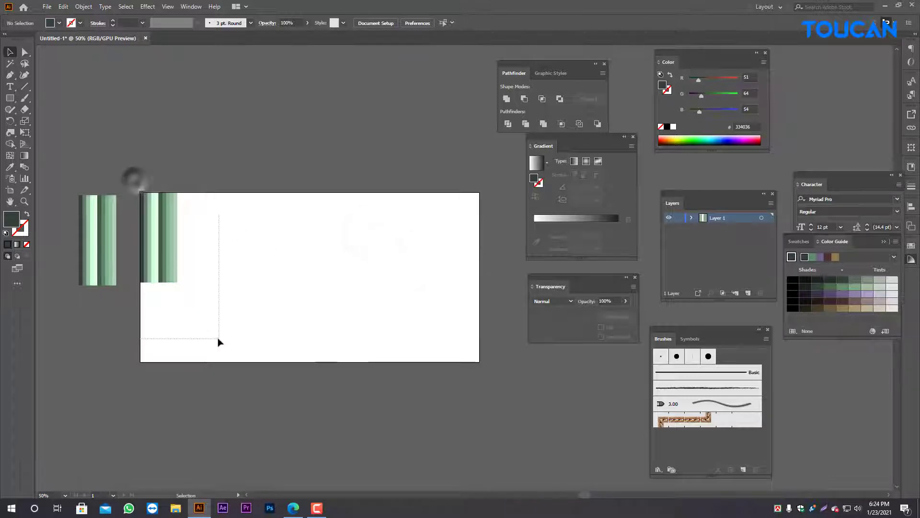
left_click_drag(169, 259, 204, 263)
left_click(254, 256)
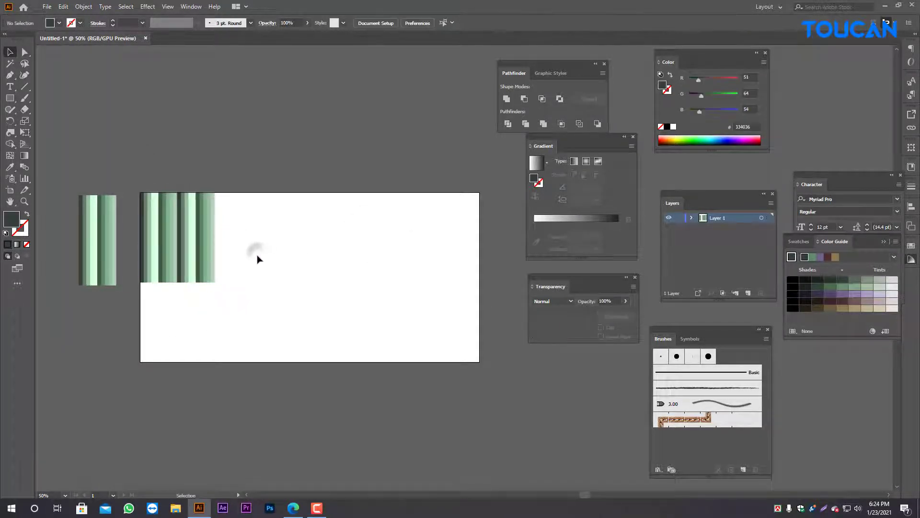
Repeat the stripe set's duplication across the artboard until the row reaches its right edge.
left_click_drag(183, 167, 212, 316)
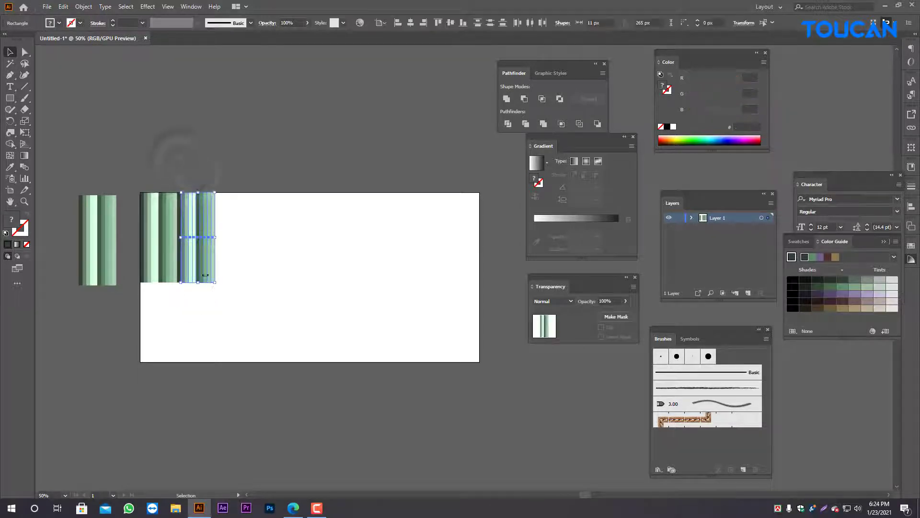
scroll(201, 260, "up", 2)
left_click_drag(186, 211, 269, 330)
key("ctrl+d")
key("ctrl+d")
key("ctrl+d")
key("ctrl+d")
key("ctrl+d")
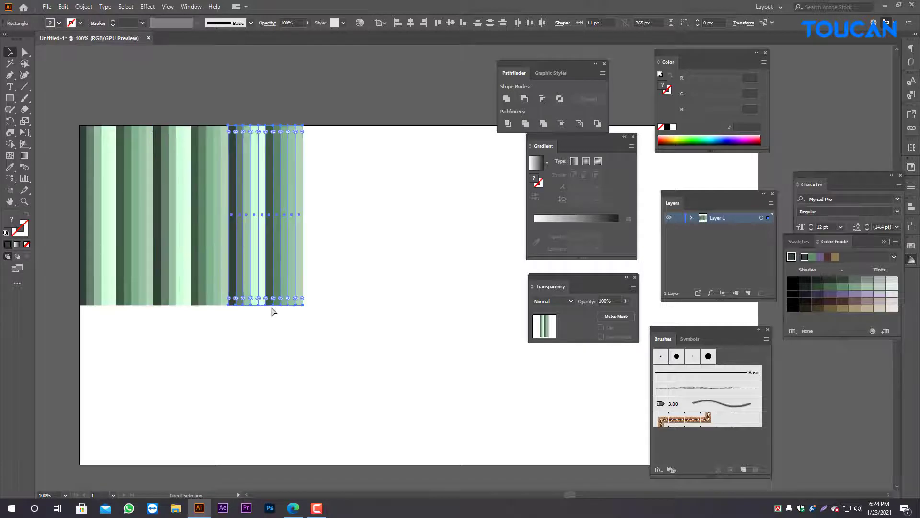
scroll(283, 305, "down", 3)
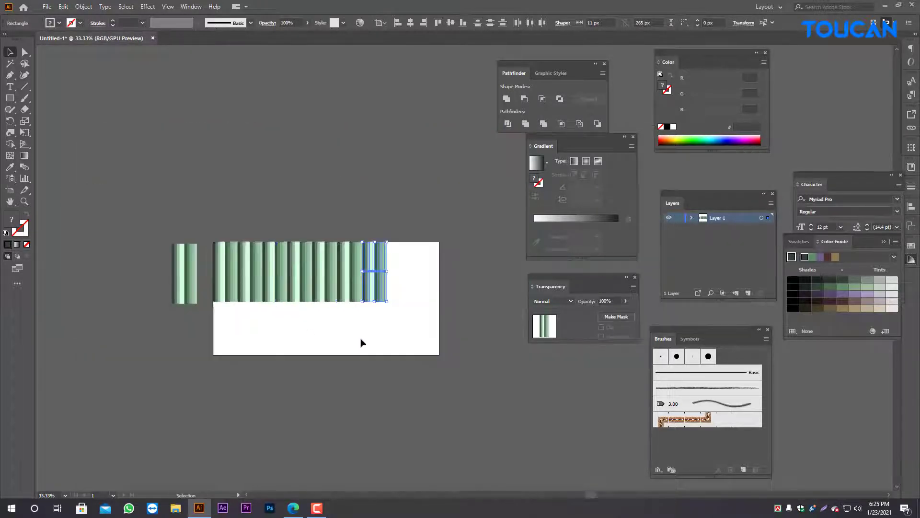
key("ctrl+d")
key("ctrl+d")
key("ctrl+d")
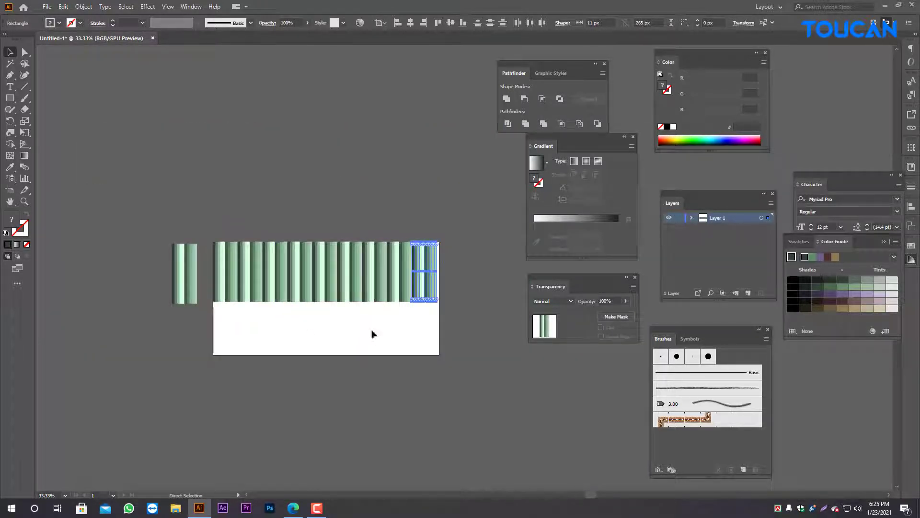
Try to fill the lower part of the artboard with a duplicate of the whole stripe row.
left_click(489, 324)
left_click(201, 229)
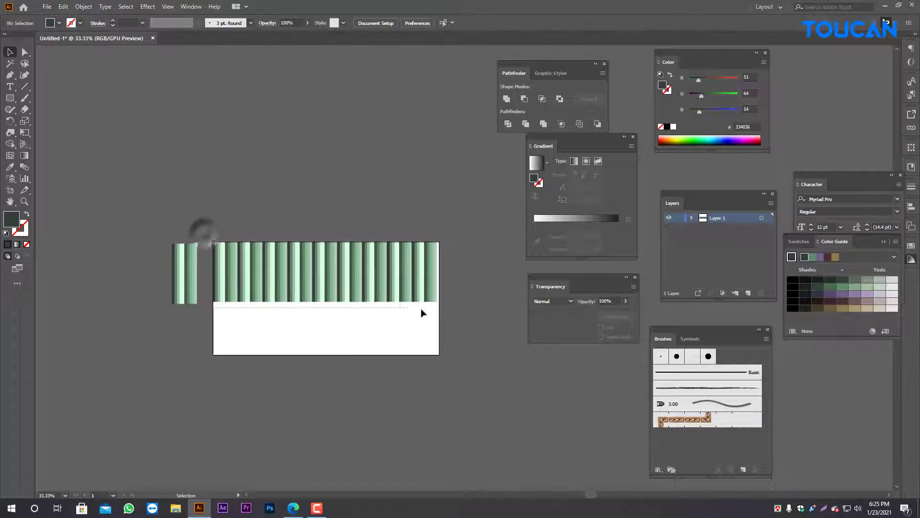
left_click_drag(421, 312, 468, 314)
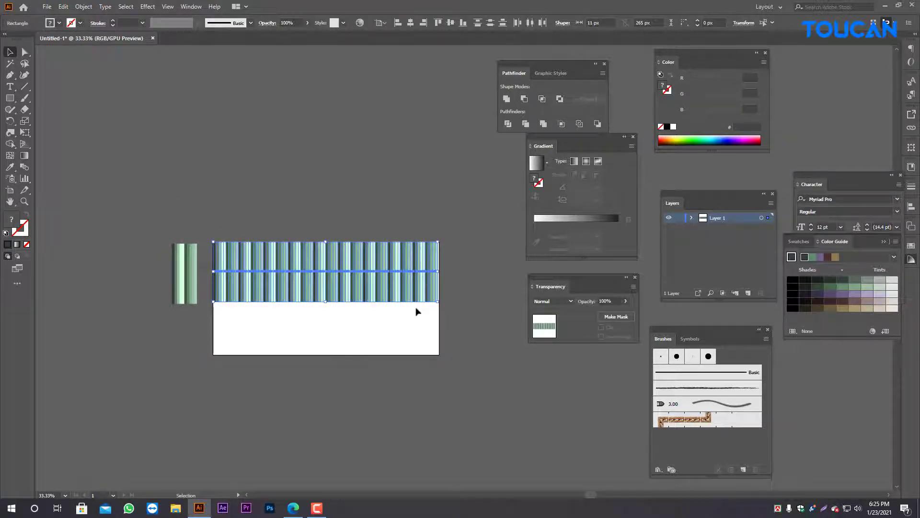
scroll(400, 298, "up", 2)
left_click_drag(286, 347, 334, 317)
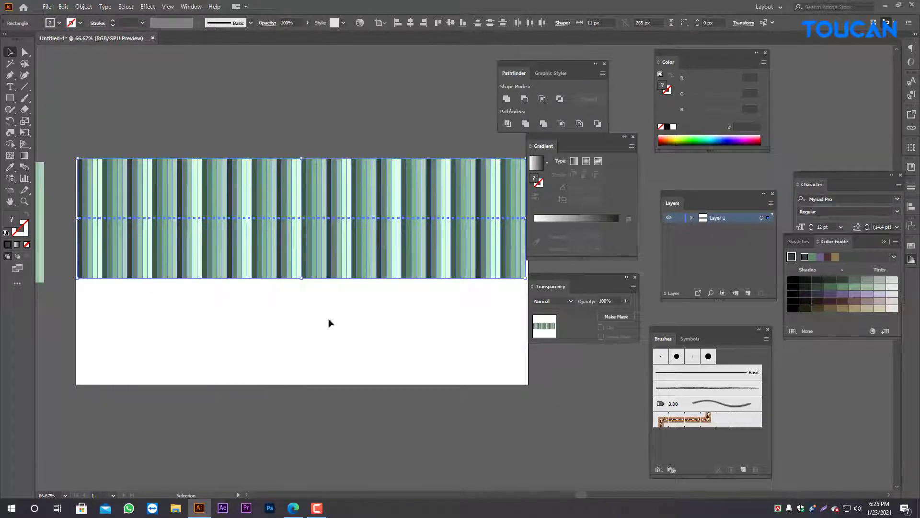
left_click_drag(330, 254, 318, 376)
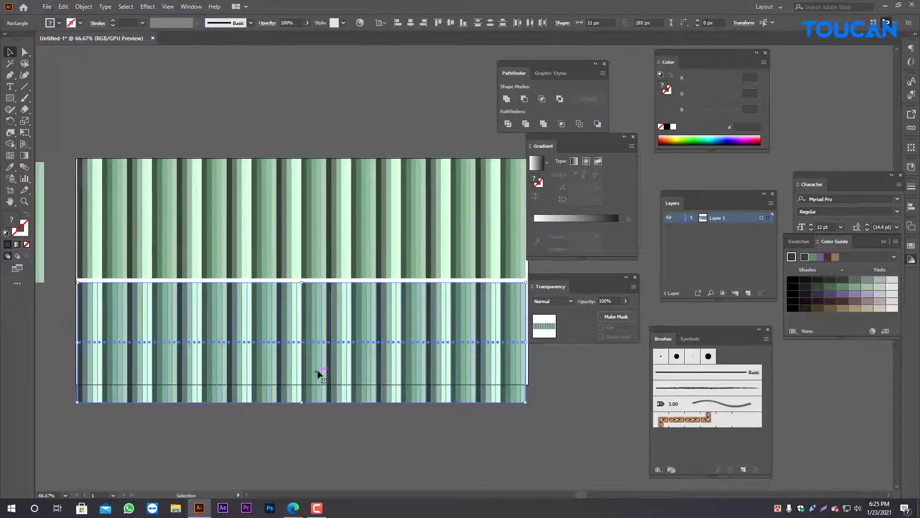
key("Delete")
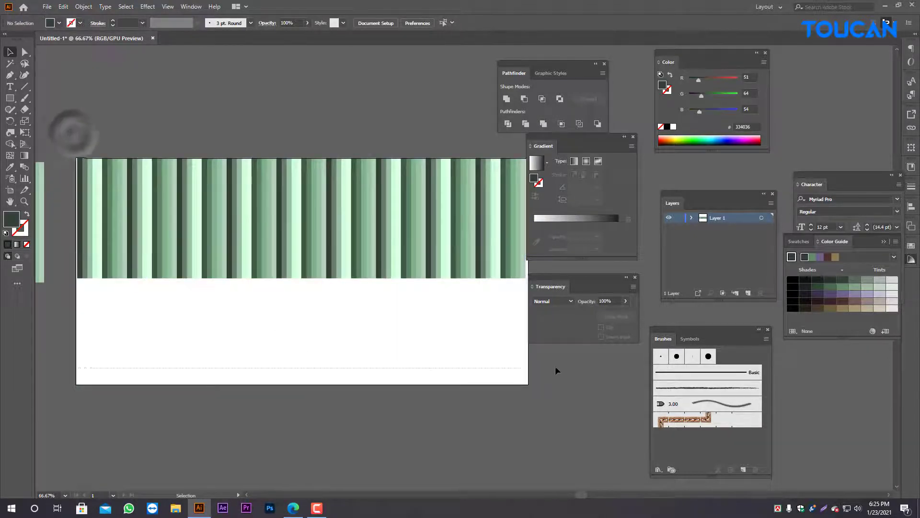
Stretch the whole stripe row downward to the artboard's bottom edge.
left_click(282, 263)
left_click_drag(301, 279, 301, 384)
left_click(318, 433)
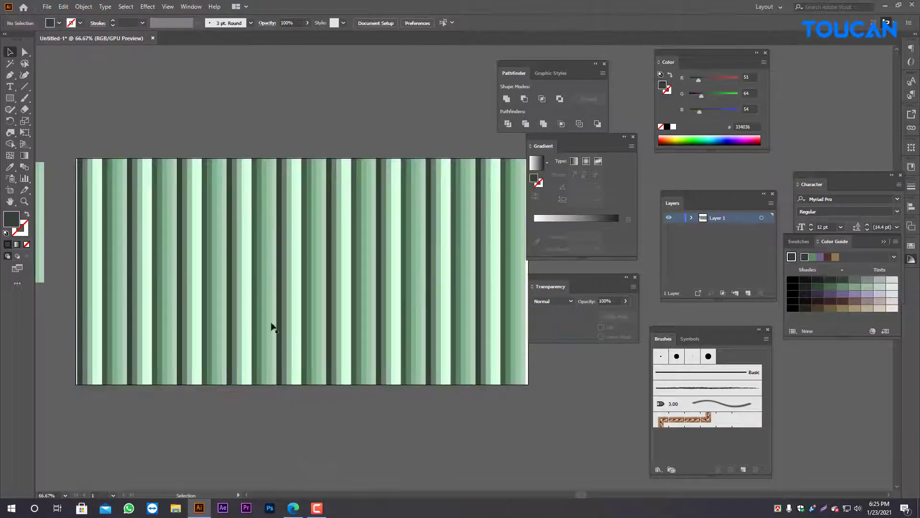
scroll(329, 306, "down", 1)
left_click_drag(508, 392, 476, 362)
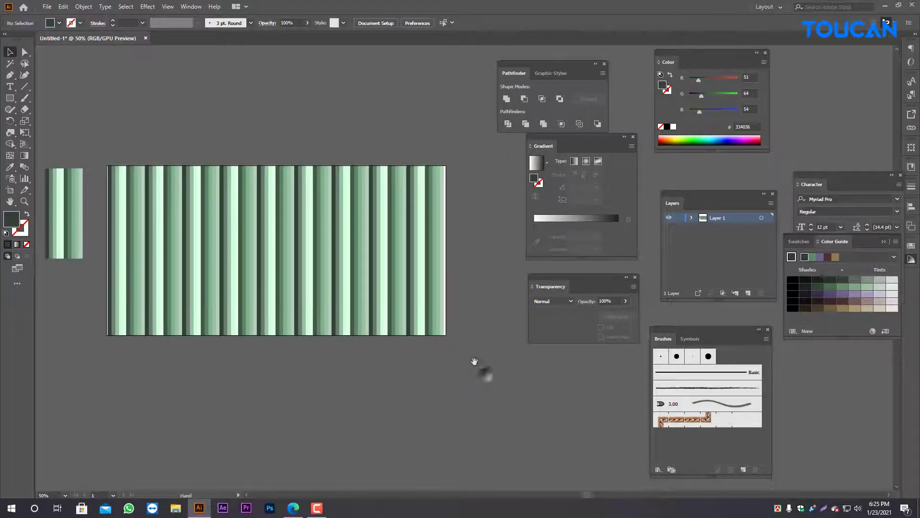
Move the floating Gradient, Pathfinder and Transparency panels away from the artwork.
left_click(599, 137)
left_click_drag(619, 139, 871, 66)
mouse_move(560, 62)
left_mouse_down()
mouse_move(758, 53)
mouse_move(818, 67)
mouse_move(798, 363)
mouse_move(817, 369)
left_mouse_up()
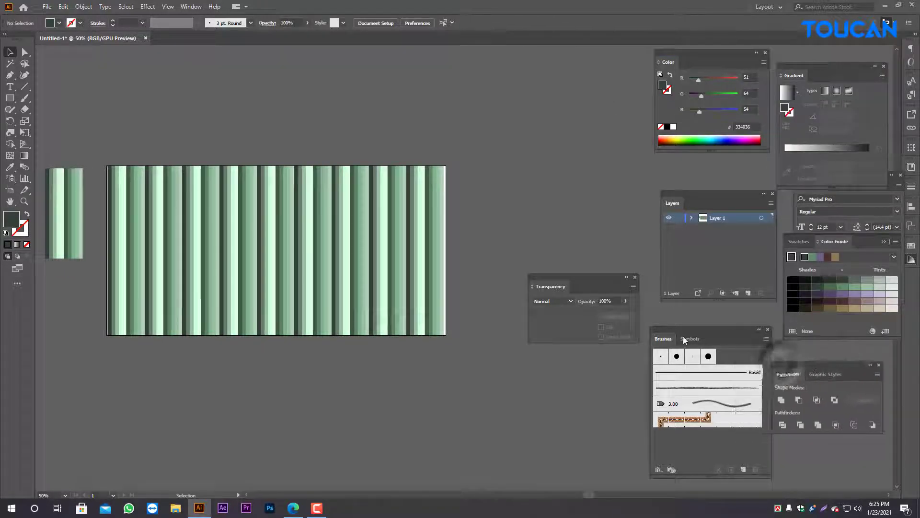
left_click_drag(580, 278, 610, 236)
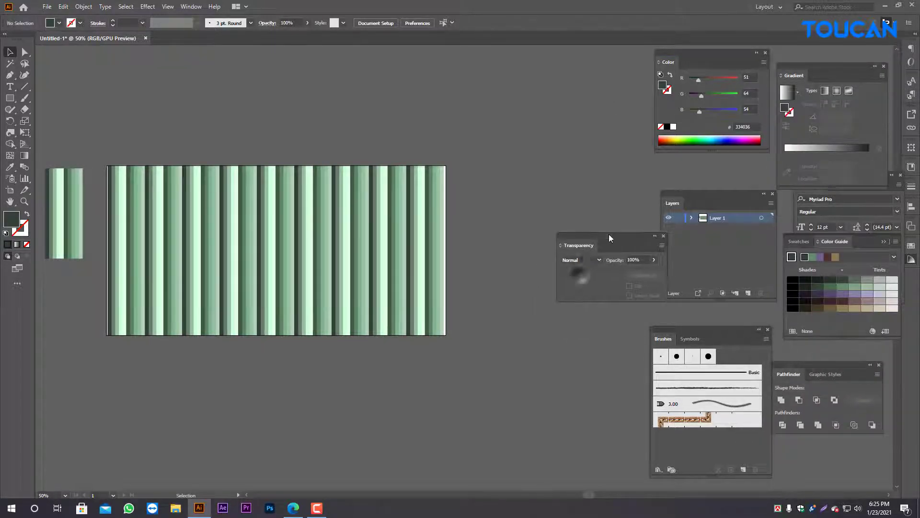
Clear the floating Transparency panel from the canvas area beside the striped artboard.
left_click(691, 217)
left_click(692, 218)
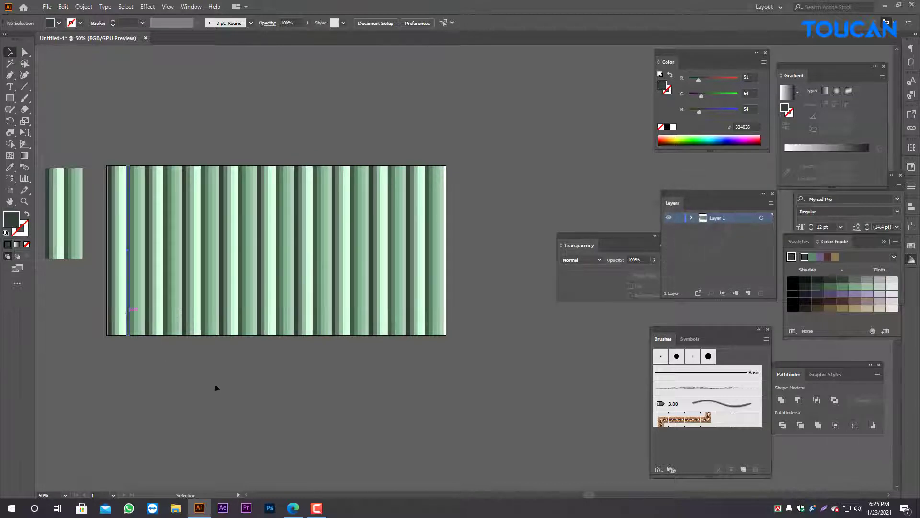
left_click_drag(297, 401, 302, 393)
scroll(278, 362, "up", 1)
left_click_drag(276, 367, 292, 409)
left_click_drag(347, 396, 330, 389)
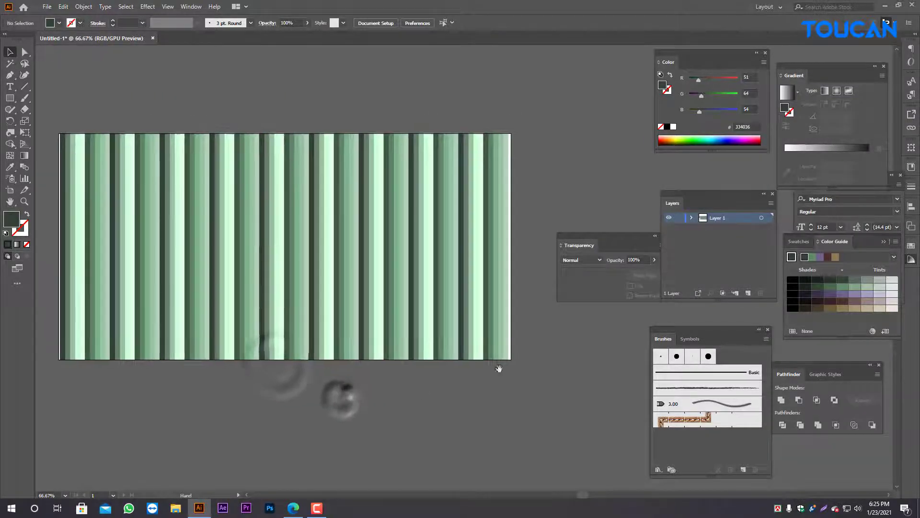
left_click_drag(596, 234, 630, 36)
left_click(675, 37)
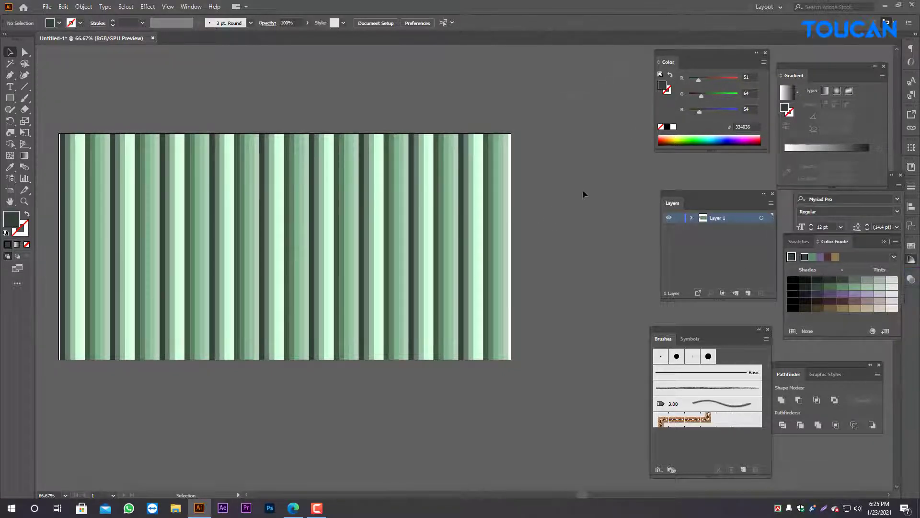
scroll(181, 278, "up", 1)
left_click_drag(383, 380, 370, 383)
scroll(370, 383, "down", 1)
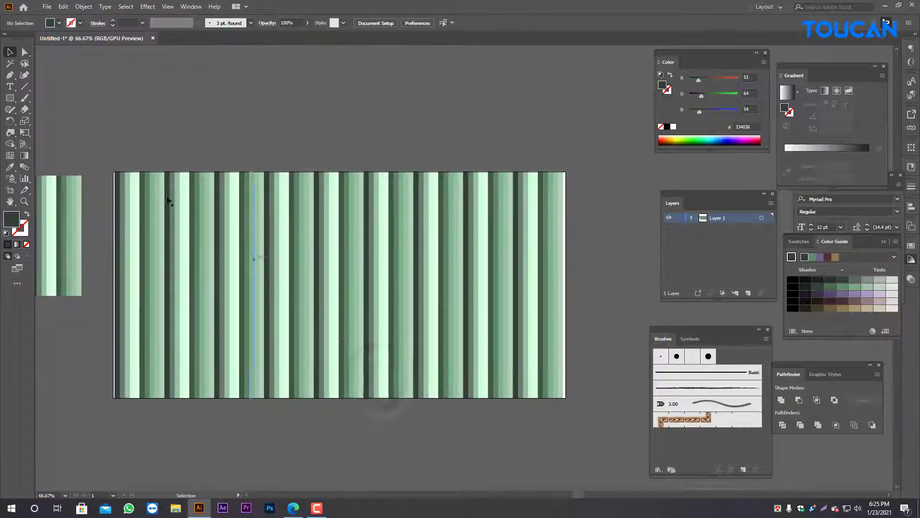
left_click_drag(105, 155, 588, 420)
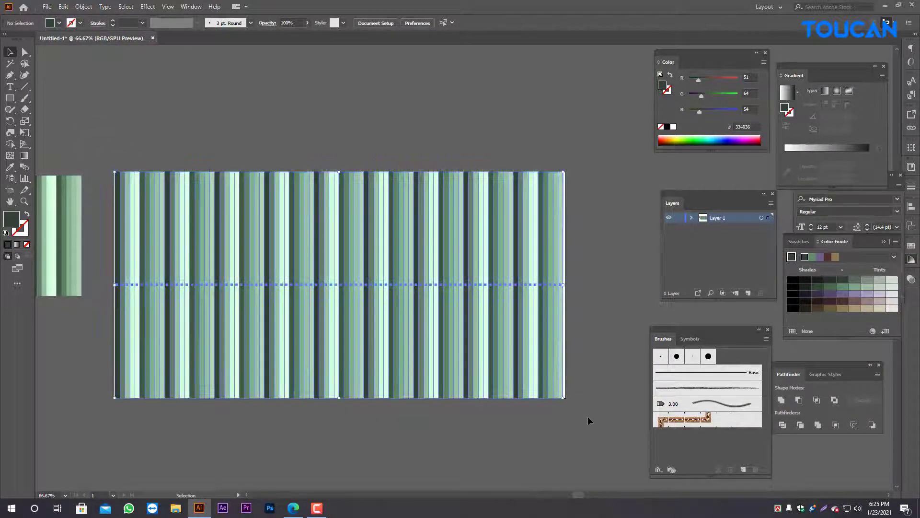
left_click(458, 429)
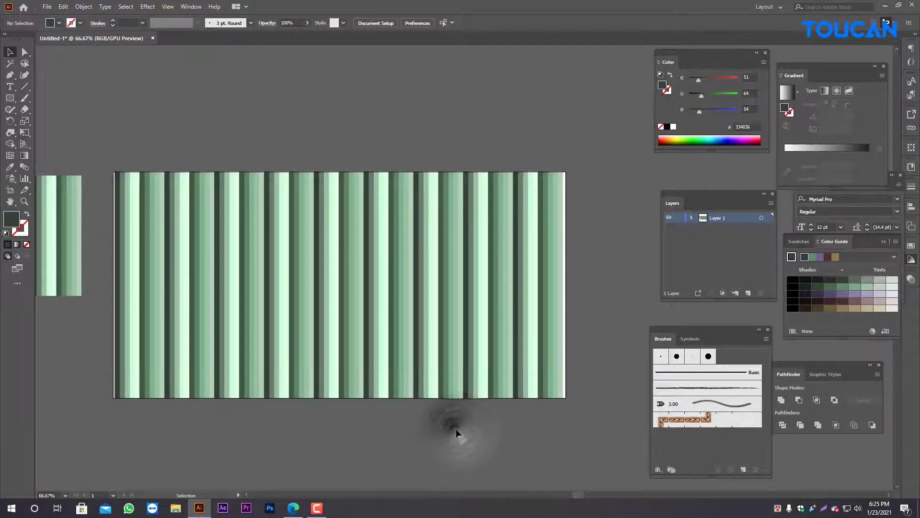
left_click(111, 138)
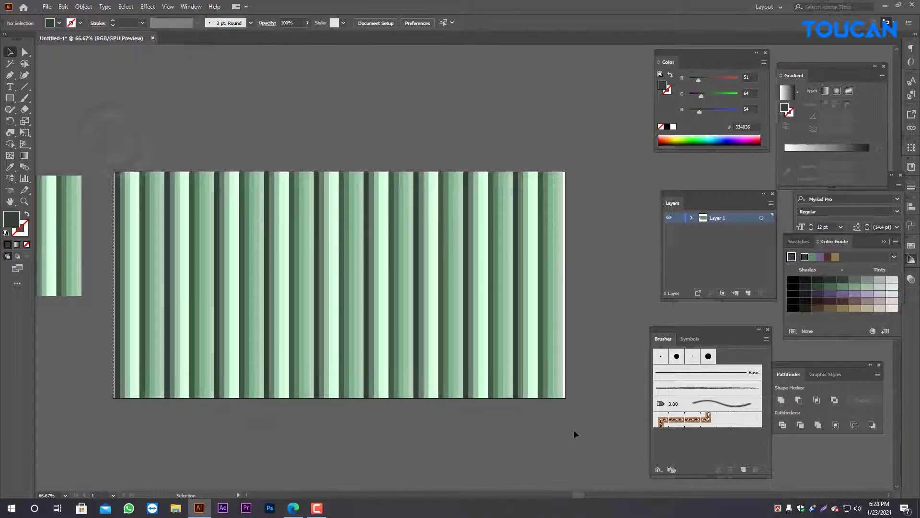
Select all the stripes covering the artboard and group them, leaving the small stripe set beside it out.
left_click_drag(574, 429, 575, 431)
left_click_drag(606, 327, 607, 303)
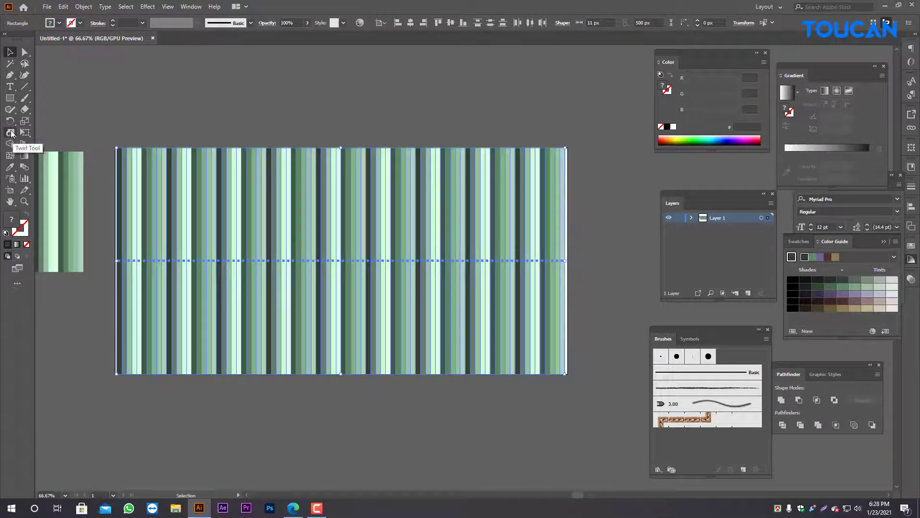
left_click(10, 133)
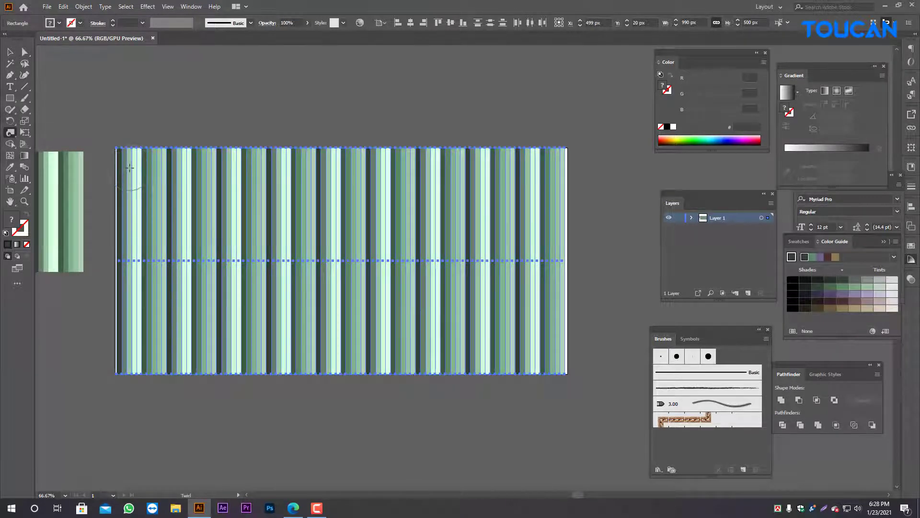
left_click(10, 51)
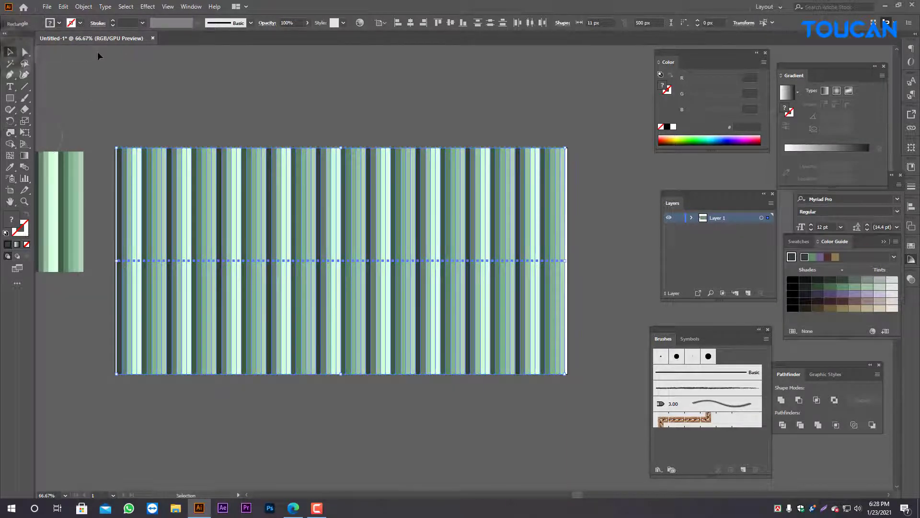
left_click(63, 6)
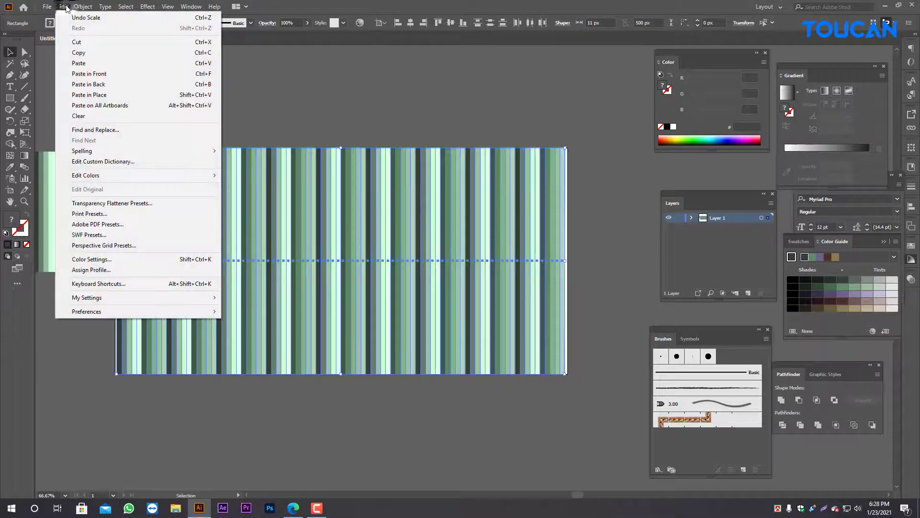
mouse_move(84, 7)
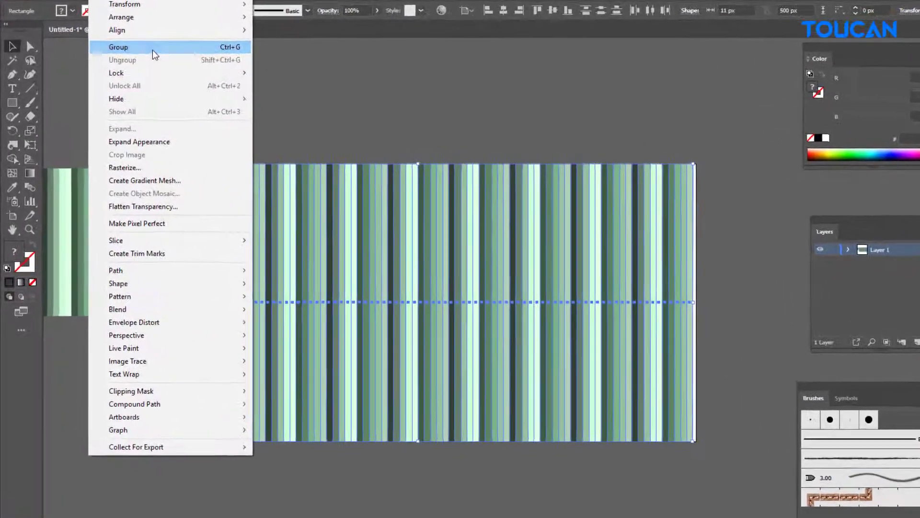
left_click(152, 48)
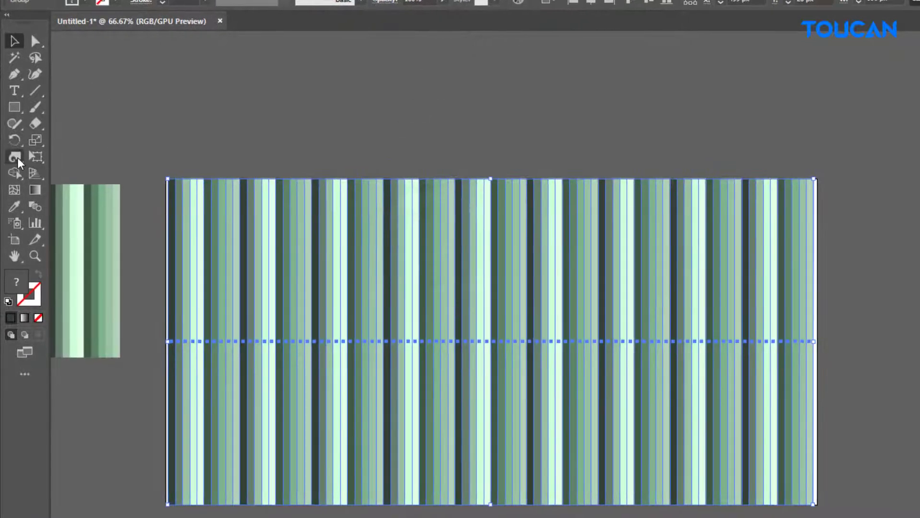
Distort the grouped stripes into swirls with Twirl tool strokes across the whole artboard, and deselect the group.
left_click(14, 156)
mouse_move(189, 205)
left_mouse_down()
mouse_move(271, 229)
mouse_move(559, 234)
mouse_move(551, 258)
mouse_move(431, 268)
mouse_move(417, 312)
mouse_move(245, 297)
left_mouse_up()
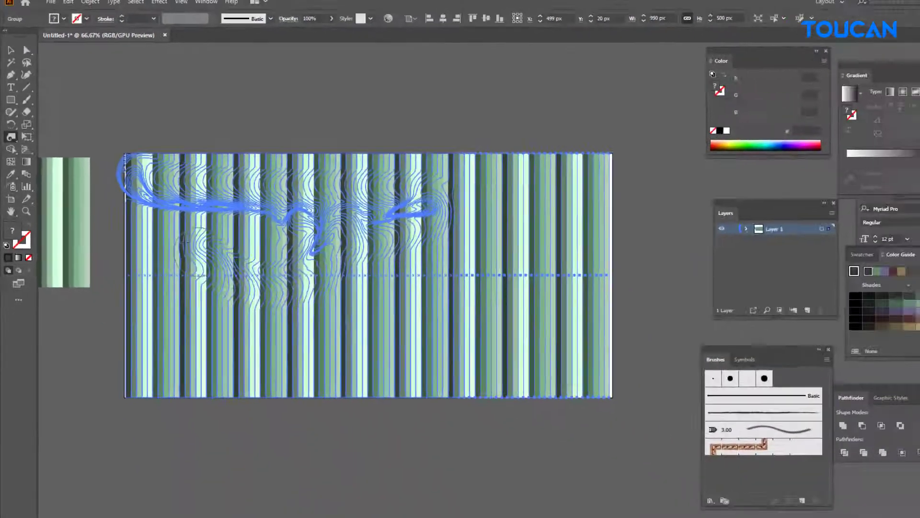
mouse_move(185, 242)
left_mouse_down()
mouse_move(232, 226)
mouse_move(430, 220)
mouse_move(501, 201)
mouse_move(509, 213)
mouse_move(526, 201)
mouse_move(526, 182)
mouse_move(348, 160)
mouse_move(135, 164)
mouse_move(120, 215)
mouse_move(129, 349)
mouse_move(187, 351)
mouse_move(172, 291)
mouse_move(191, 274)
left_mouse_up()
mouse_move(205, 279)
left_mouse_down()
mouse_move(154, 251)
mouse_move(259, 277)
mouse_move(260, 298)
mouse_move(206, 316)
mouse_move(217, 336)
mouse_move(286, 354)
mouse_move(197, 359)
mouse_move(363, 293)
mouse_move(390, 259)
mouse_move(272, 286)
mouse_move(305, 293)
mouse_move(422, 281)
mouse_move(447, 310)
mouse_move(426, 333)
mouse_move(359, 334)
mouse_move(430, 280)
mouse_move(547, 226)
mouse_move(544, 167)
mouse_move(550, 228)
mouse_move(535, 286)
mouse_move(566, 294)
mouse_move(559, 332)
left_mouse_up()
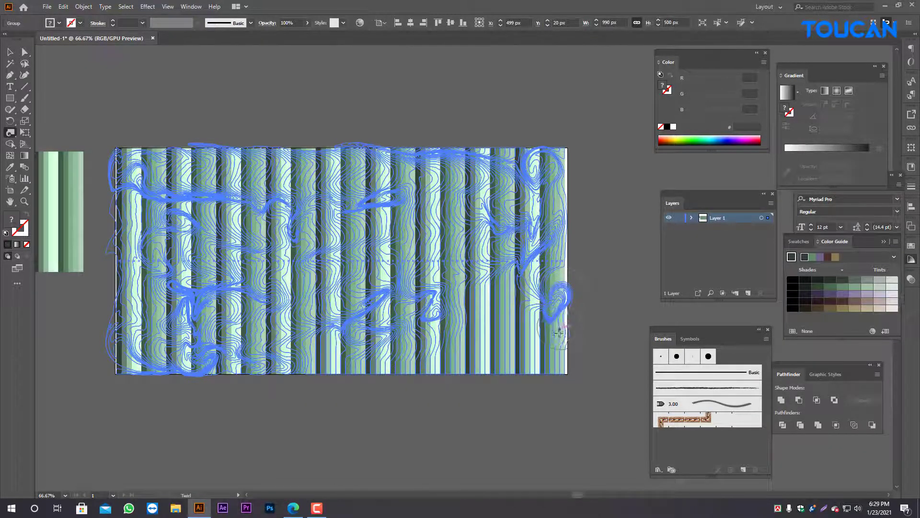
mouse_move(526, 359)
left_mouse_down()
mouse_move(542, 312)
mouse_move(479, 317)
mouse_move(512, 281)
mouse_move(451, 262)
mouse_move(439, 216)
mouse_move(417, 234)
mouse_move(413, 257)
mouse_move(496, 299)
mouse_move(498, 328)
mouse_move(500, 302)
mouse_move(475, 346)
mouse_move(429, 354)
mouse_move(531, 353)
mouse_move(358, 364)
mouse_move(325, 358)
mouse_move(334, 333)
mouse_move(406, 342)
mouse_move(402, 359)
mouse_move(332, 296)
mouse_move(315, 178)
mouse_move(217, 178)
left_mouse_up()
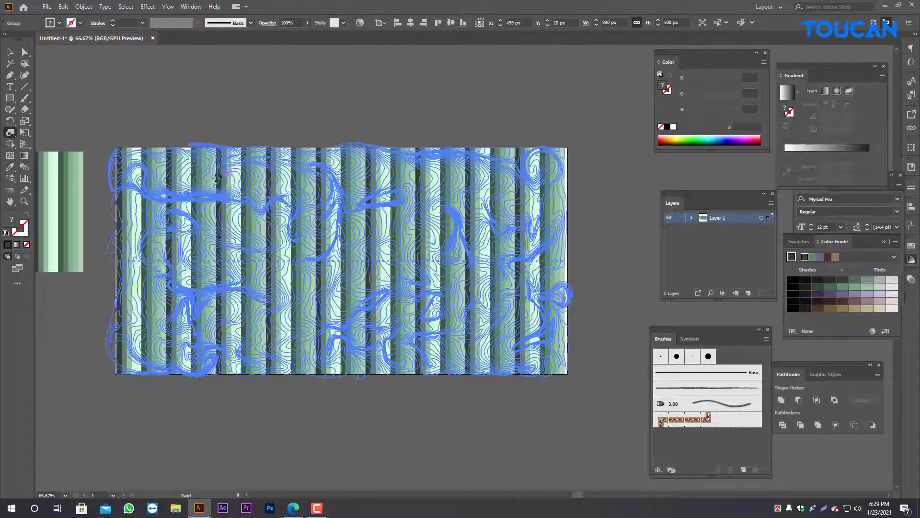
mouse_move(245, 211)
left_mouse_down()
mouse_move(385, 212)
mouse_move(412, 185)
mouse_move(449, 199)
mouse_move(542, 195)
mouse_move(560, 208)
left_mouse_up()
mouse_move(555, 271)
left_mouse_down()
mouse_move(532, 284)
mouse_move(309, 309)
mouse_move(283, 325)
mouse_move(153, 318)
mouse_move(140, 213)
mouse_move(161, 180)
mouse_move(201, 188)
mouse_move(225, 230)
mouse_move(291, 231)
mouse_move(281, 284)
mouse_move(383, 263)
mouse_move(381, 215)
mouse_move(411, 179)
mouse_move(483, 178)
mouse_move(522, 214)
mouse_move(505, 285)
mouse_move(476, 309)
mouse_move(396, 293)
mouse_move(381, 274)
mouse_move(274, 276)
left_mouse_up()
left_click_drag(407, 311, 407, 311)
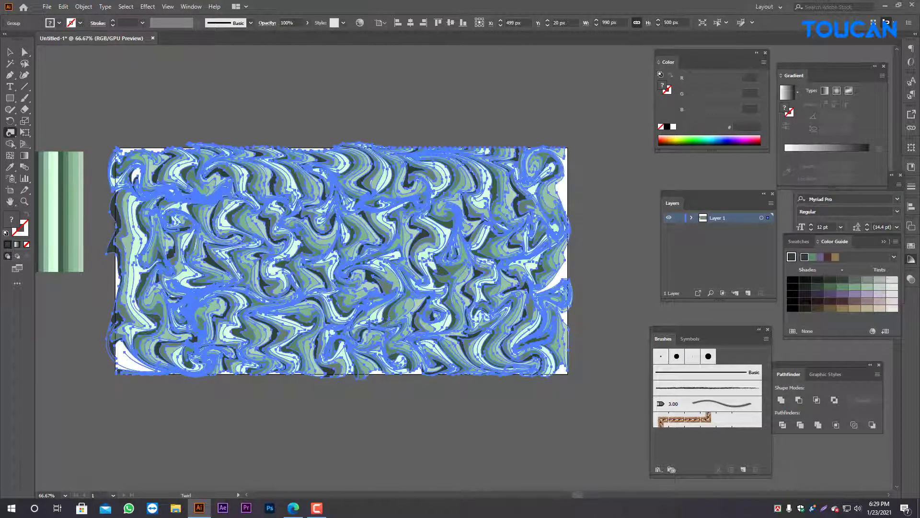
left_click(10, 51)
left_click(235, 92)
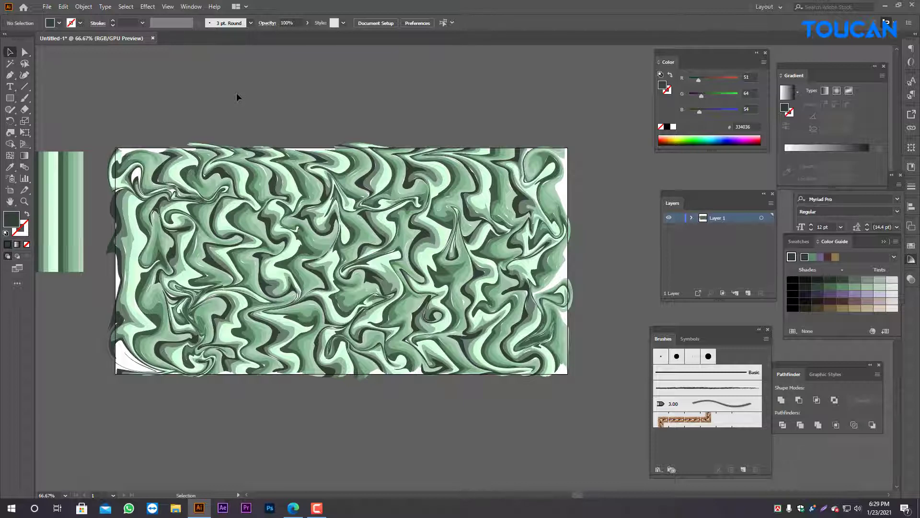
Examine the swirled pattern's fine shapes up close and its coverage of the artboard as a whole.
left_click(226, 202)
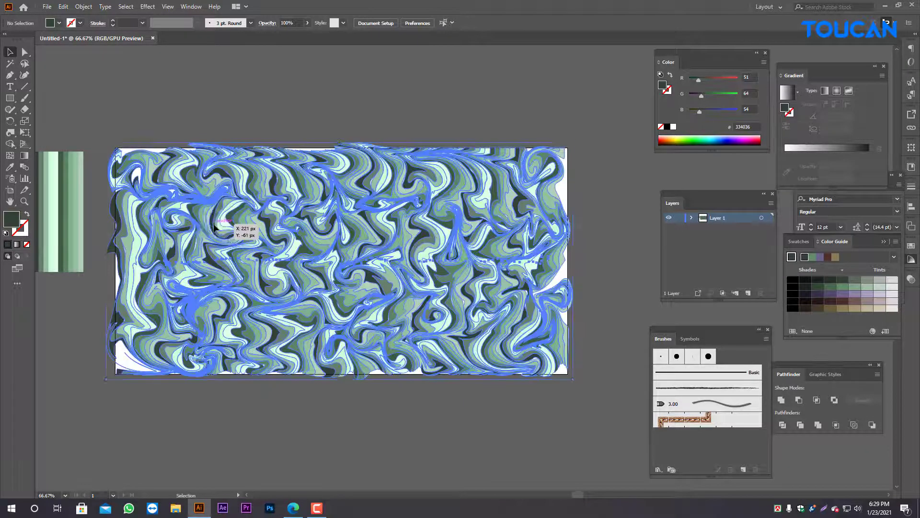
left_click(426, 103)
scroll(317, 271, "up", 2)
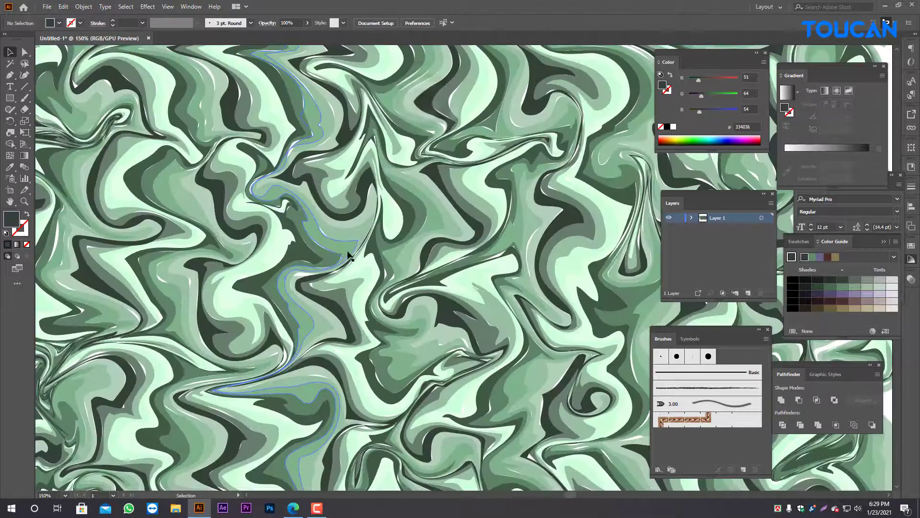
scroll(257, 192, "up", 2)
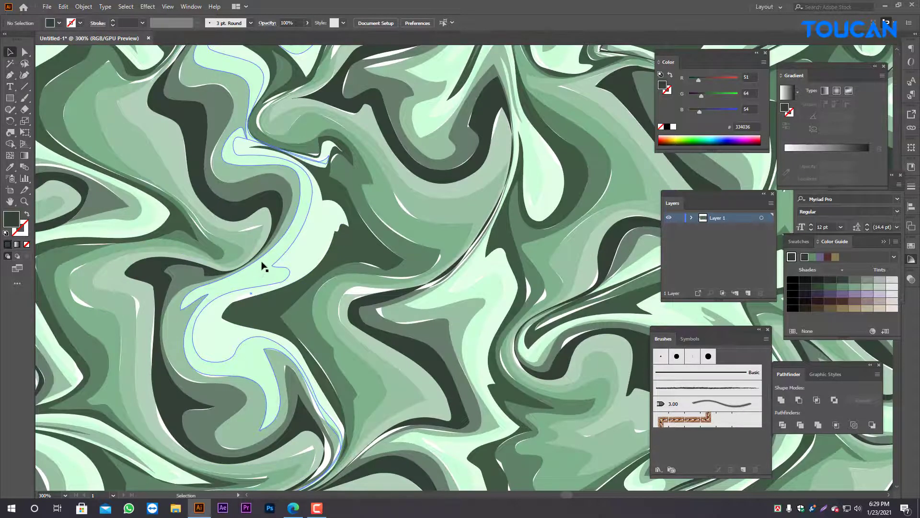
scroll(264, 267, "down", 4)
scroll(411, 110, "up", 1)
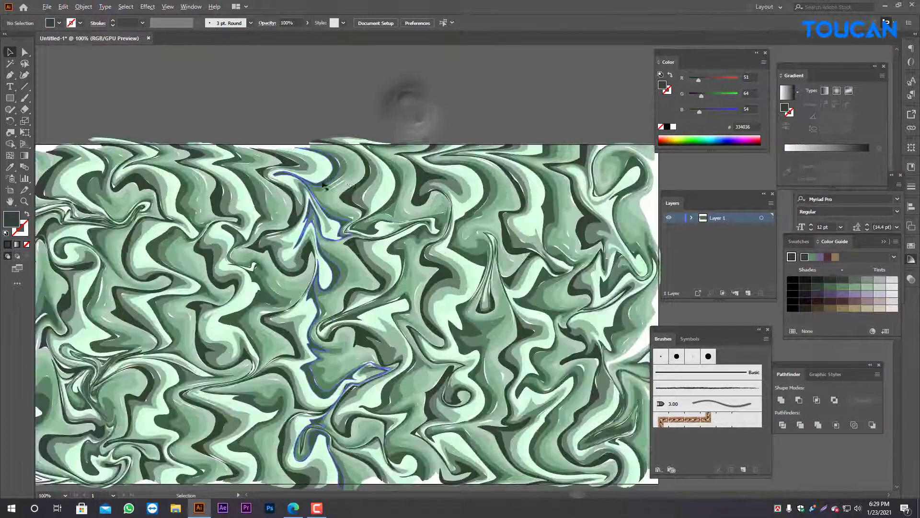
scroll(378, 115, "down", 1)
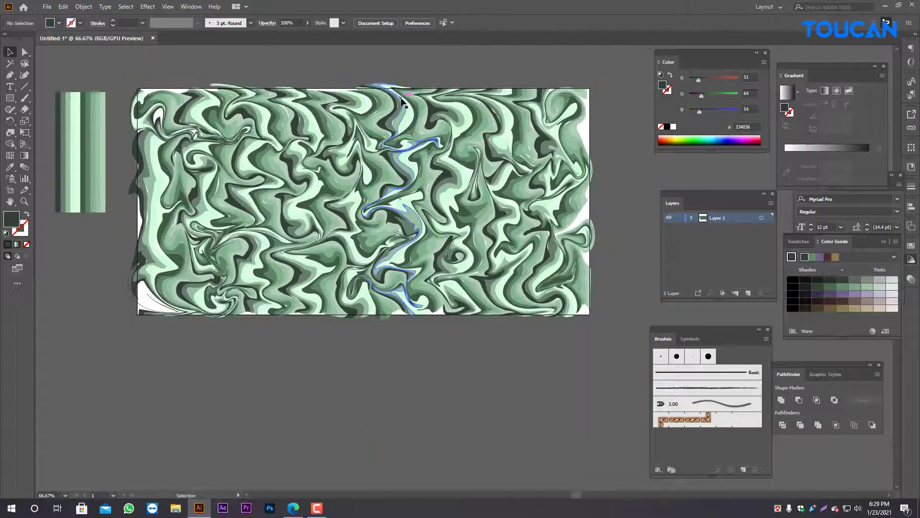
scroll(323, 133, "up", 1)
scroll(322, 134, "down", 2)
left_click(300, 346)
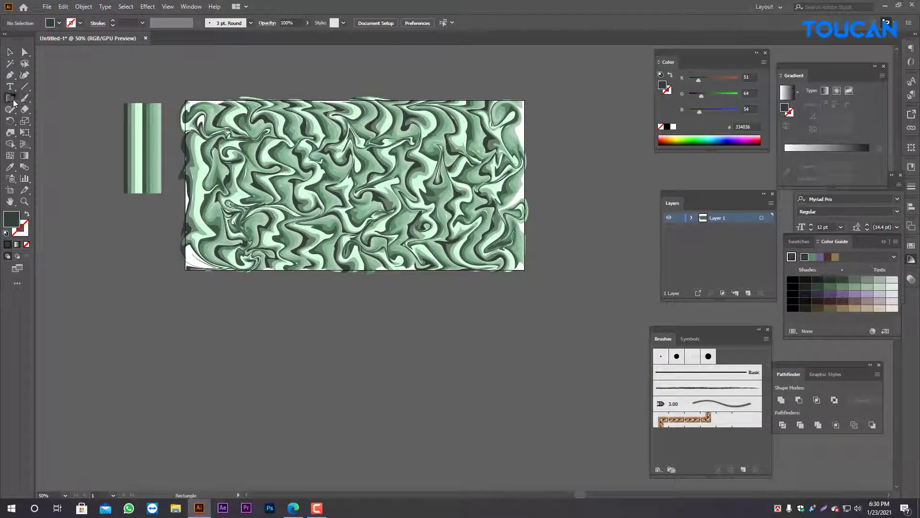
Create a 1000 × 500 px rectangle below the artboard.
left_click(276, 341)
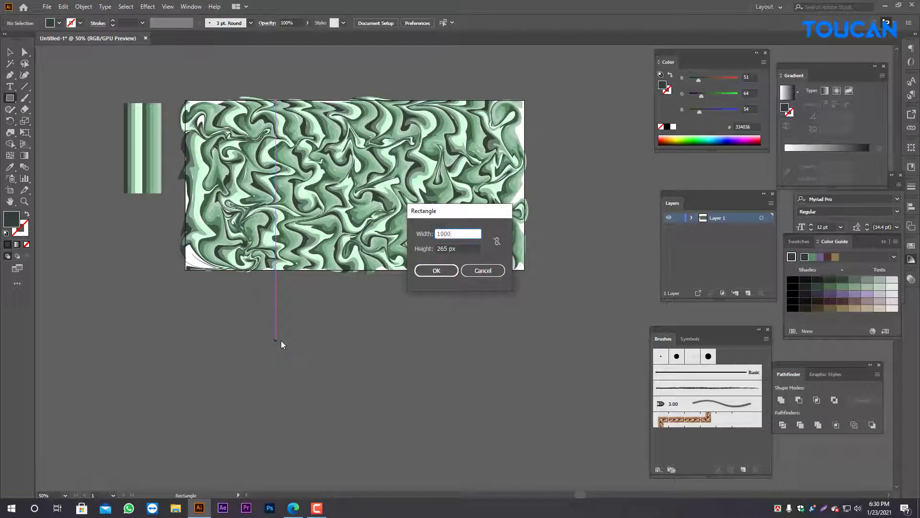
key("Tab")
type("500")
key("Return")
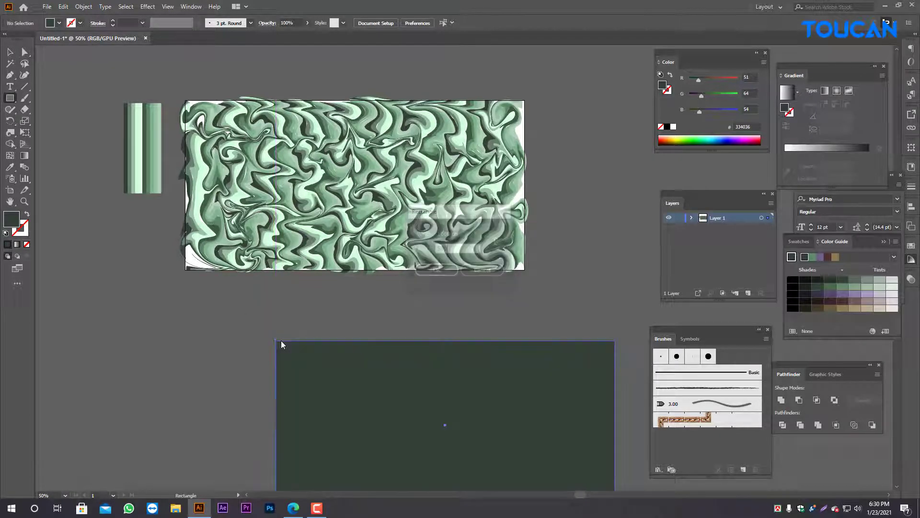
Align the new rectangle to the artboard's horizontal and vertical centre.
left_click(9, 53)
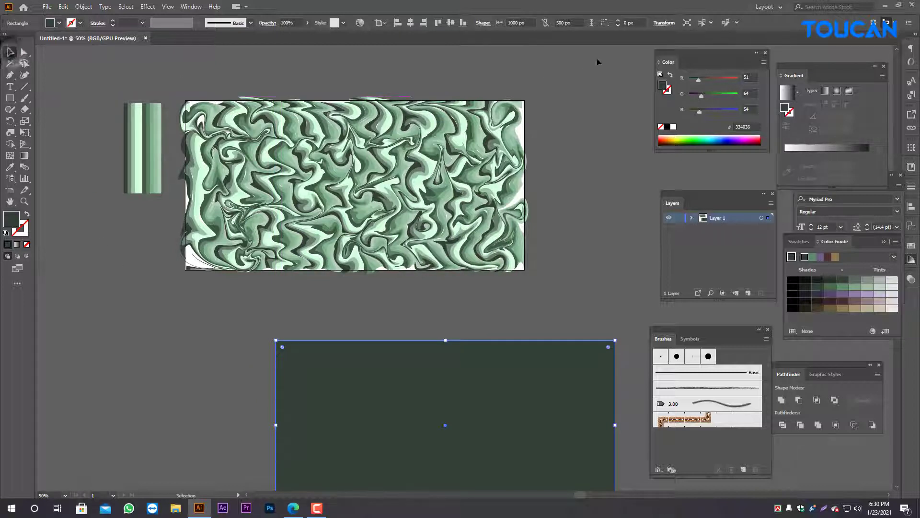
left_click(410, 23)
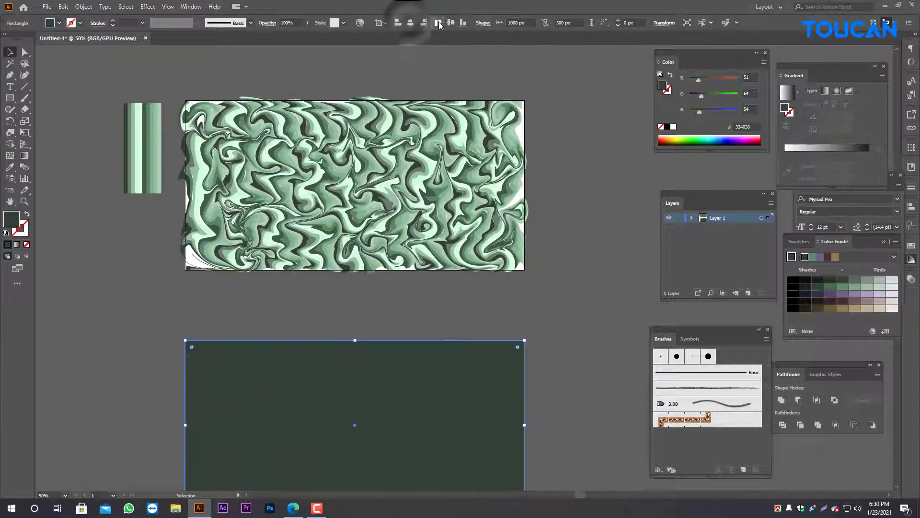
left_click(451, 22)
left_click(381, 23)
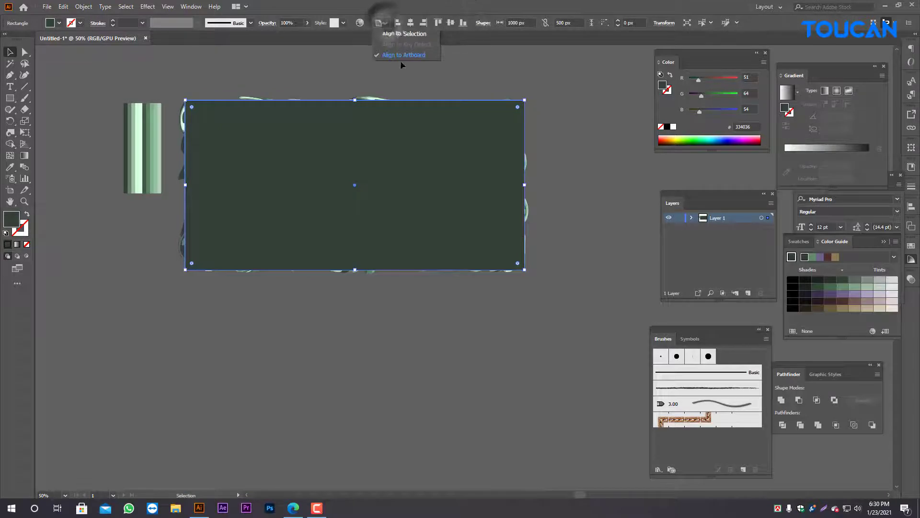
left_click(363, 146)
Arrange the rectangle behind the swirled pattern.
left_click(83, 7)
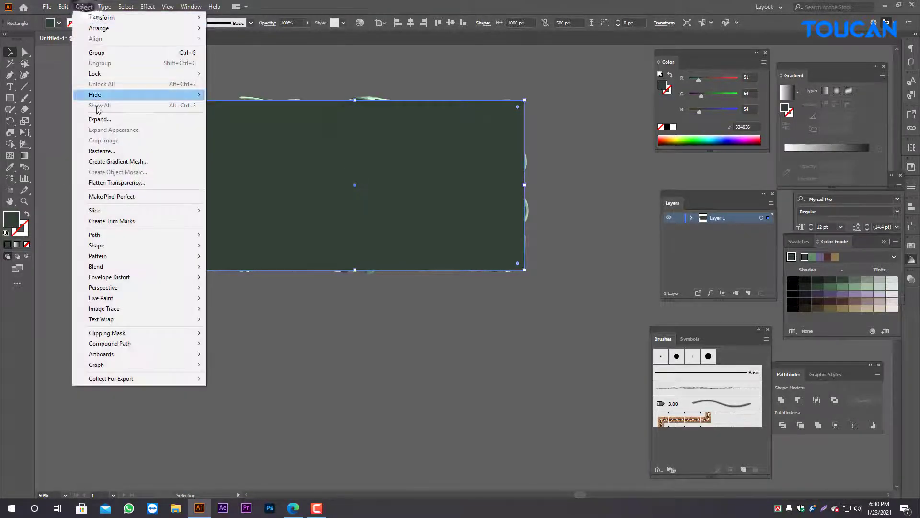
left_click(271, 141)
right_click(281, 138)
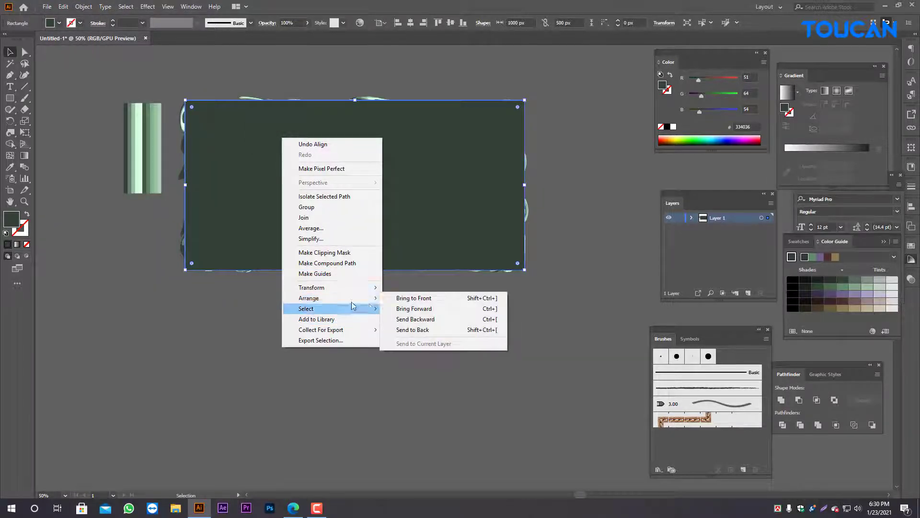
mouse_move(358, 298)
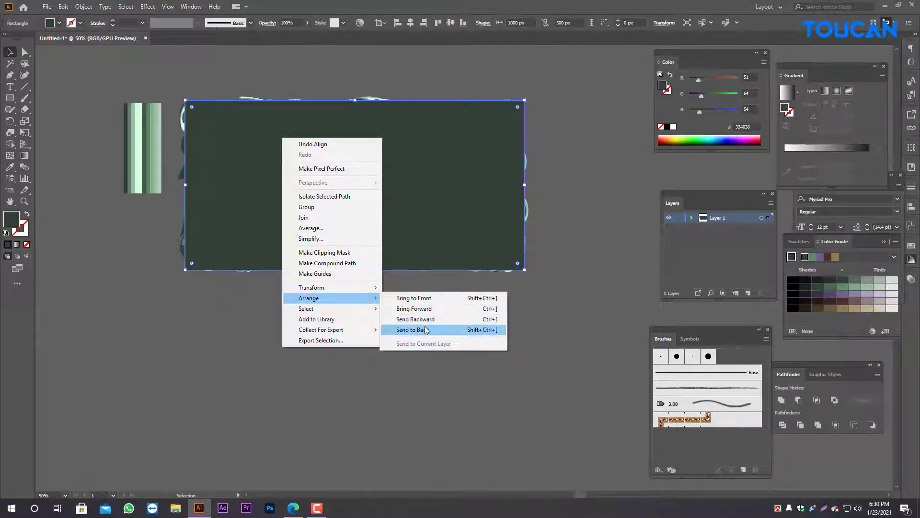
left_click(422, 322)
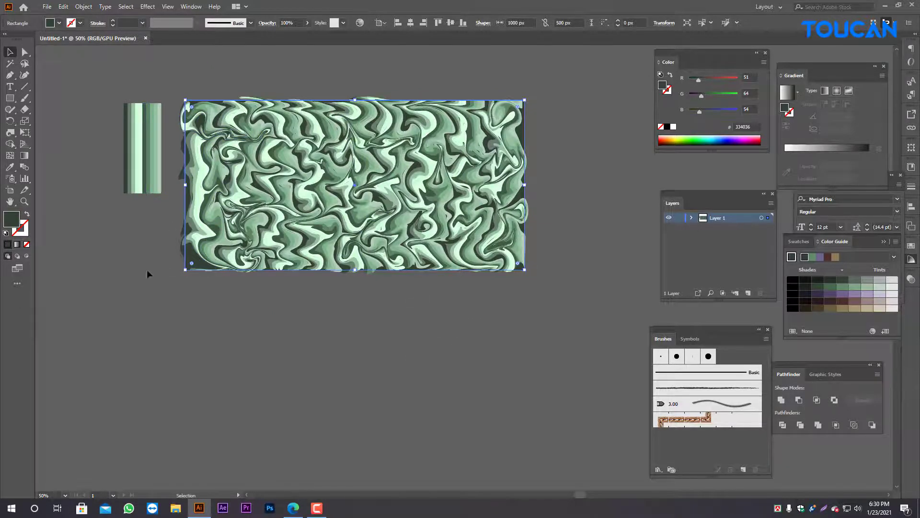
Fill the background rectangle with the light mint green (e0ffe8) sampled from the small stripe set beside the artboard.
scroll(128, 234, "up", 1)
key("i")
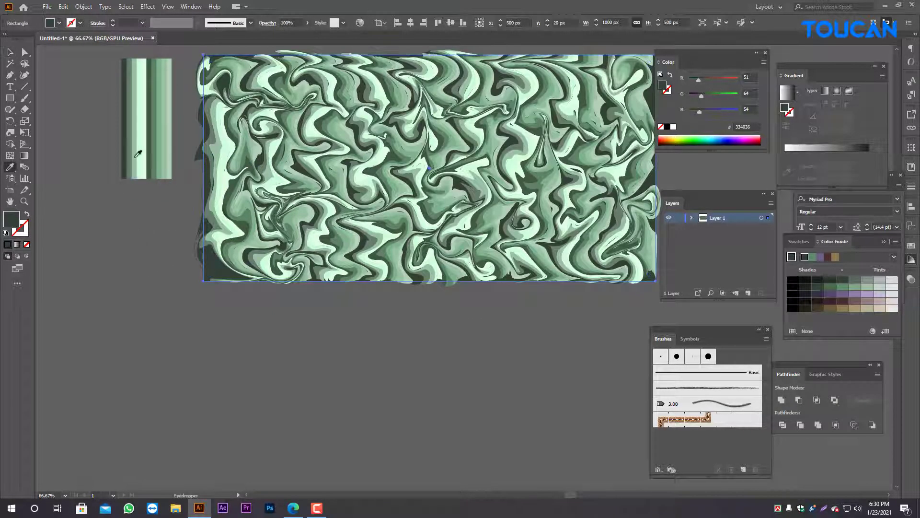
left_click(146, 139)
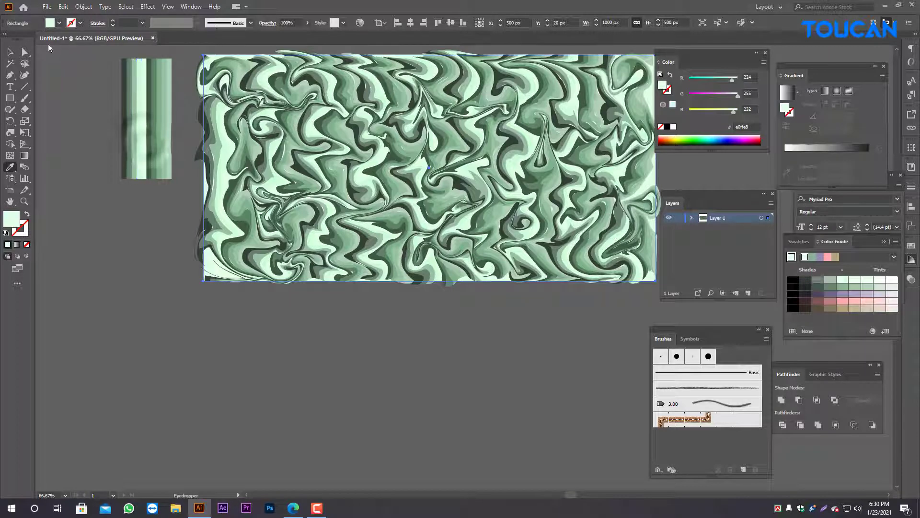
Refill the background rectangle with the deeper mint green (ccffd9) sampled from the striped block beside the artboard, and deselect it.
left_click(143, 146)
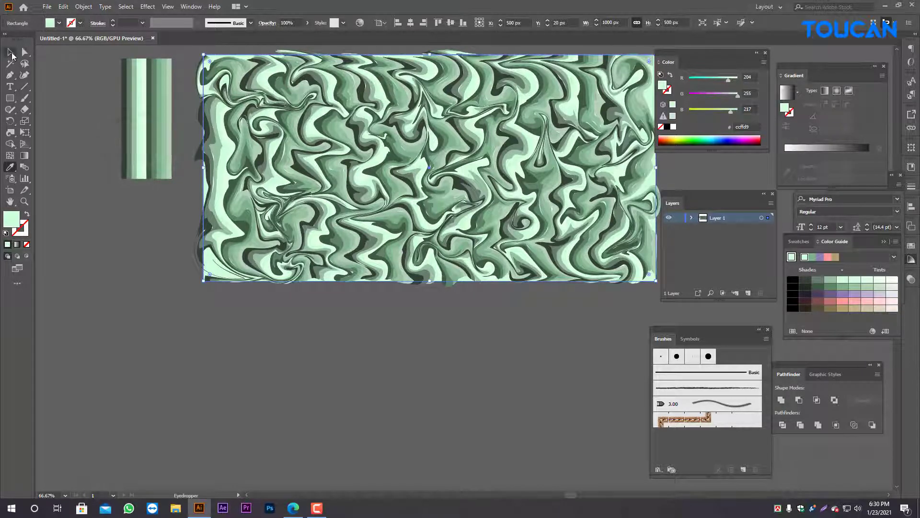
left_click(12, 55)
left_click(171, 360)
scroll(197, 350, "down", 2)
left_click_drag(445, 357, 416, 360)
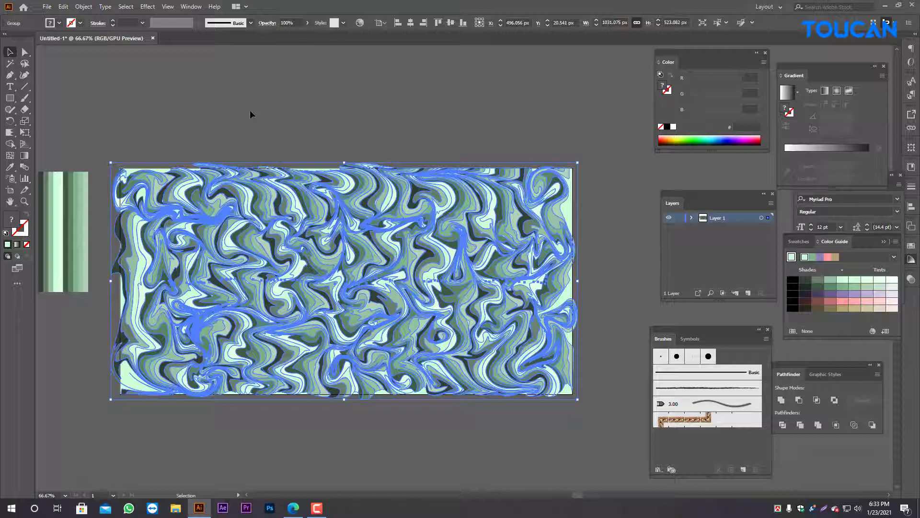
left_click(223, 124)
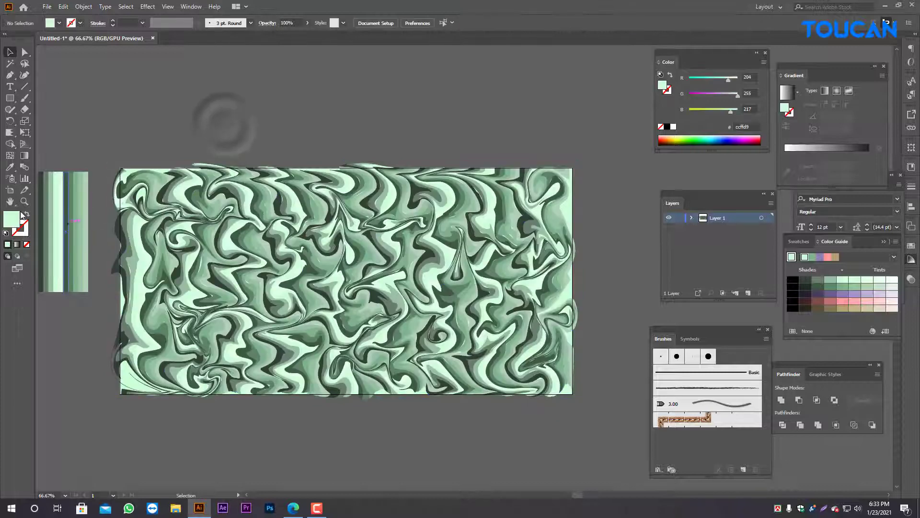
left_click_drag(237, 128, 309, 353)
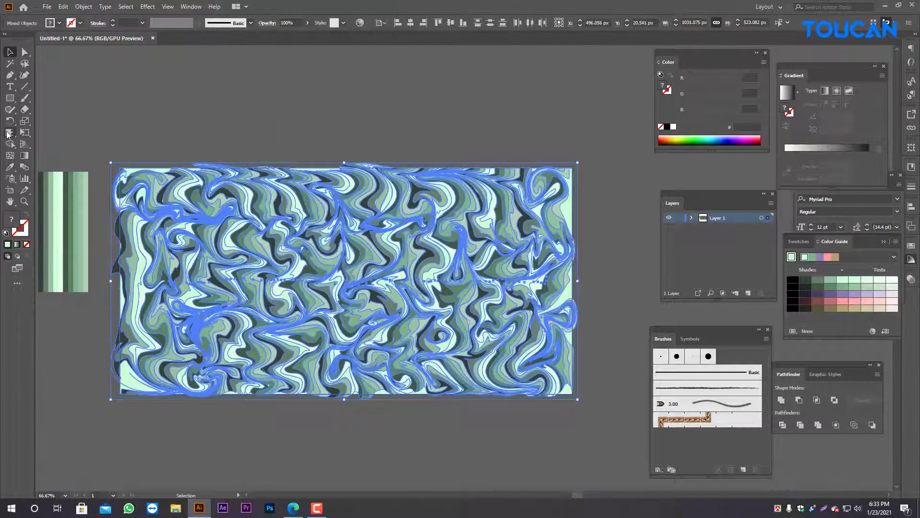
left_click(8, 134)
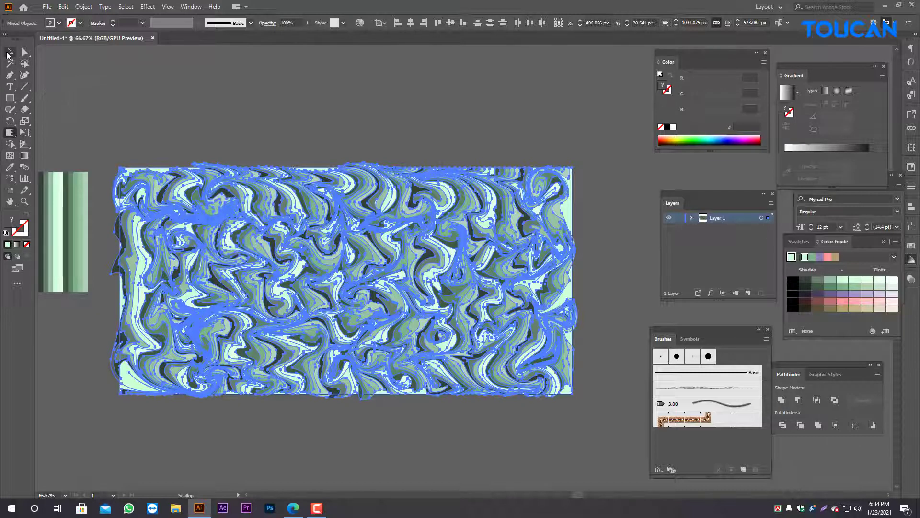
left_click(9, 52)
left_click(199, 135)
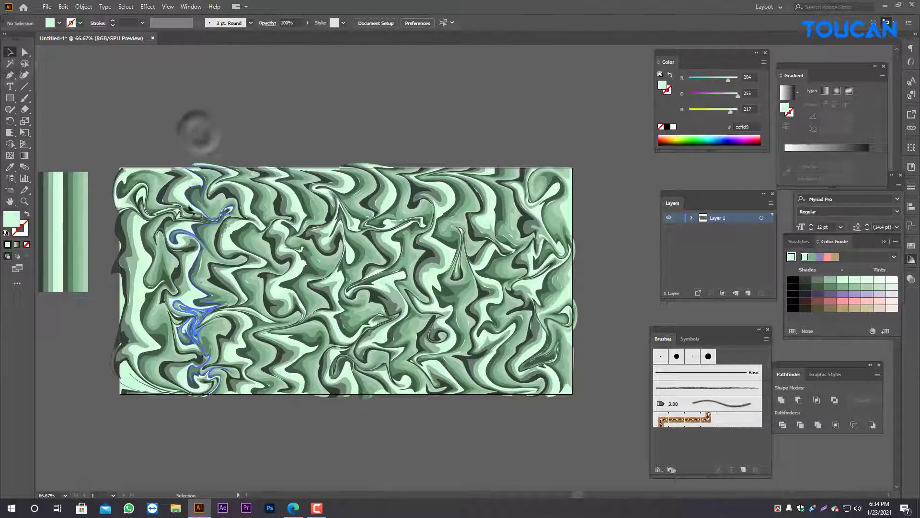
Select only the swirled pattern group and roughen several spots across its centre and along its right-hand side with the Scallop tool.
left_click(346, 274)
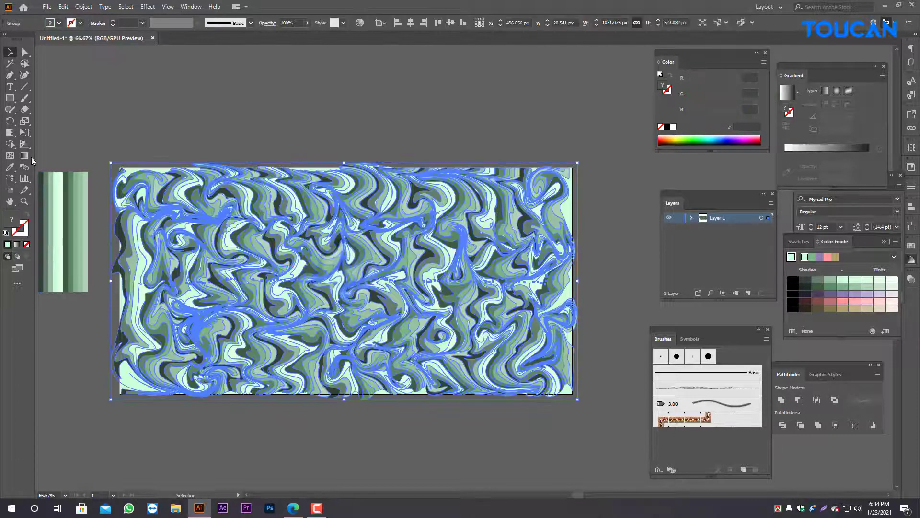
left_click(9, 134)
left_click(458, 325)
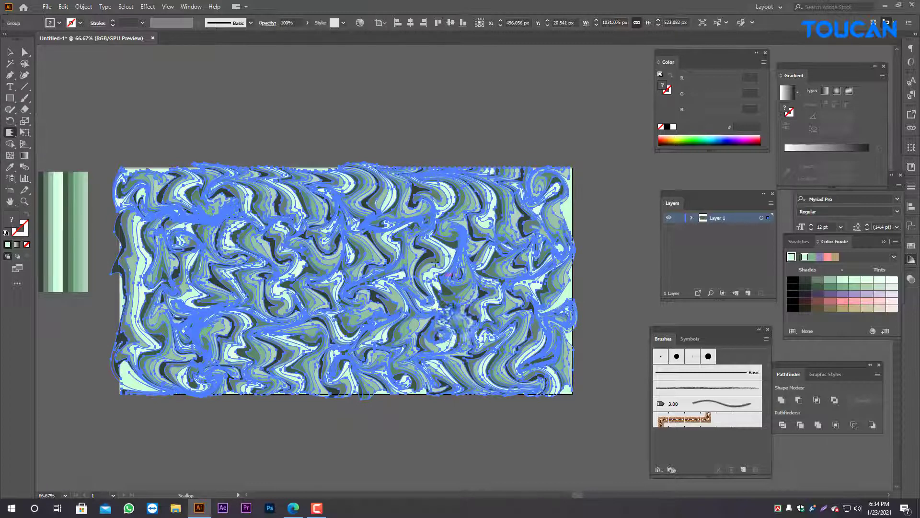
left_click(434, 262)
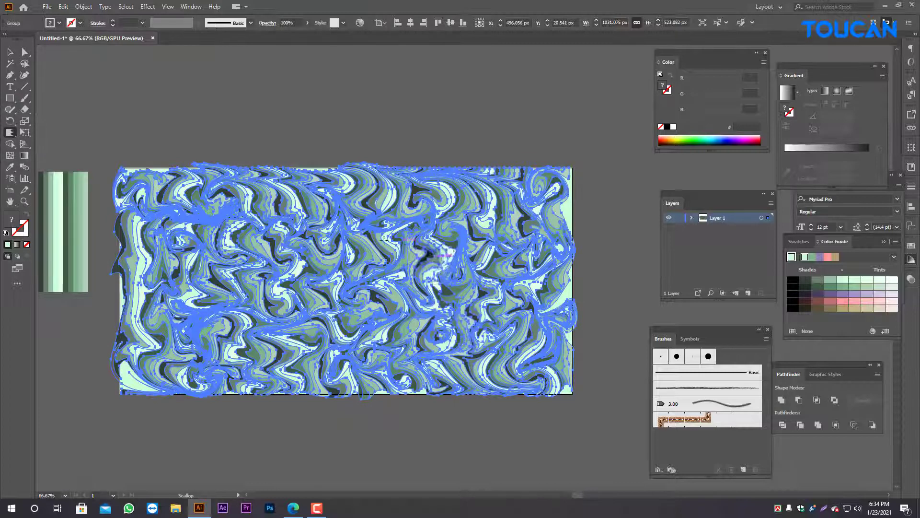
left_click(368, 353)
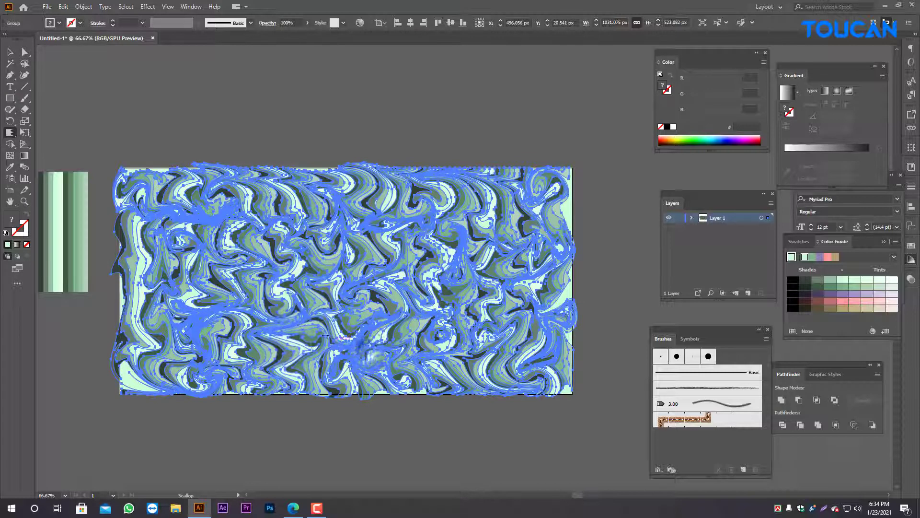
left_click(535, 218)
left_click(545, 288)
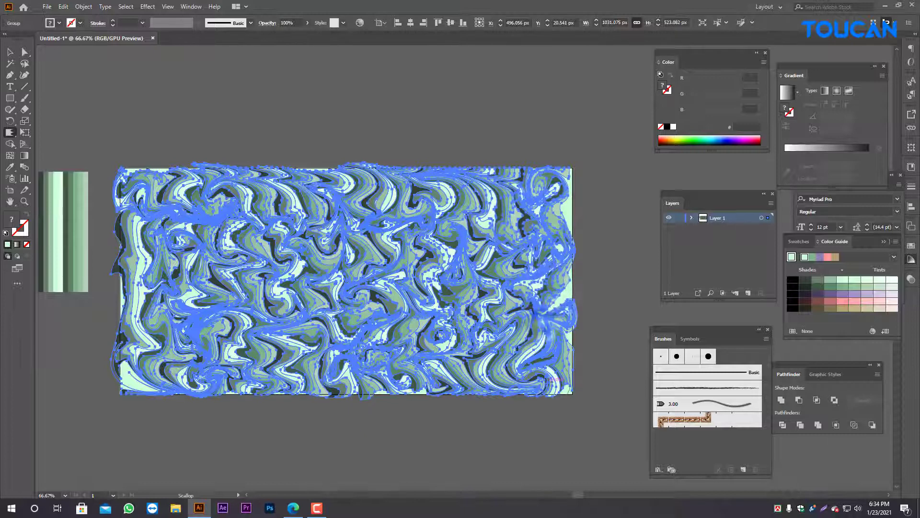
left_click(546, 327)
left_click(549, 382)
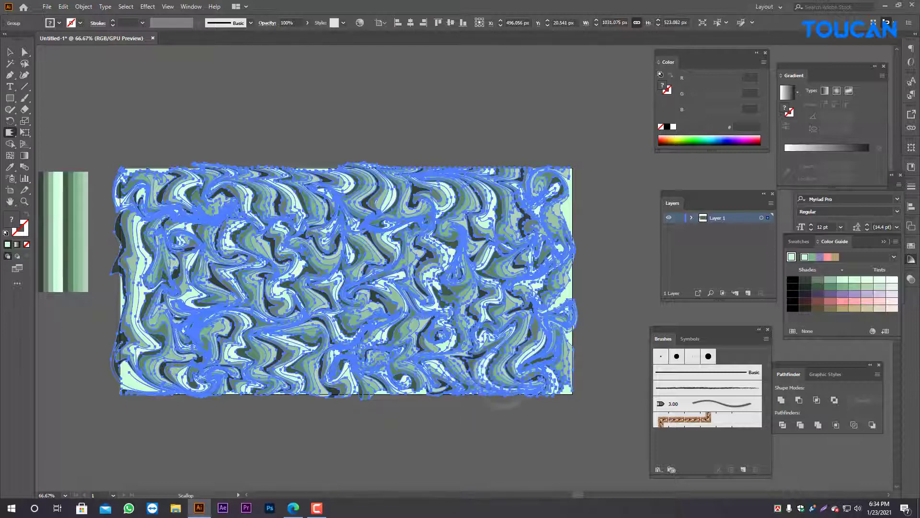
left_click(10, 52)
left_click(222, 125)
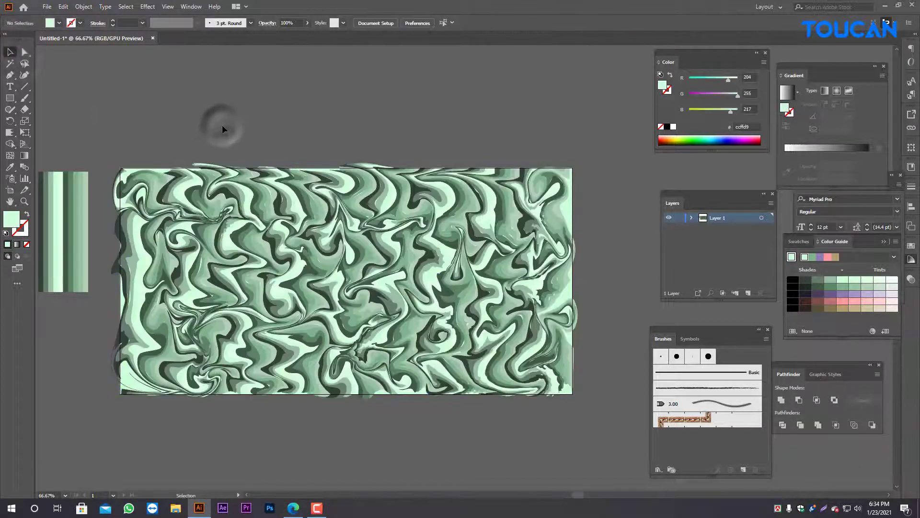
left_click(311, 100)
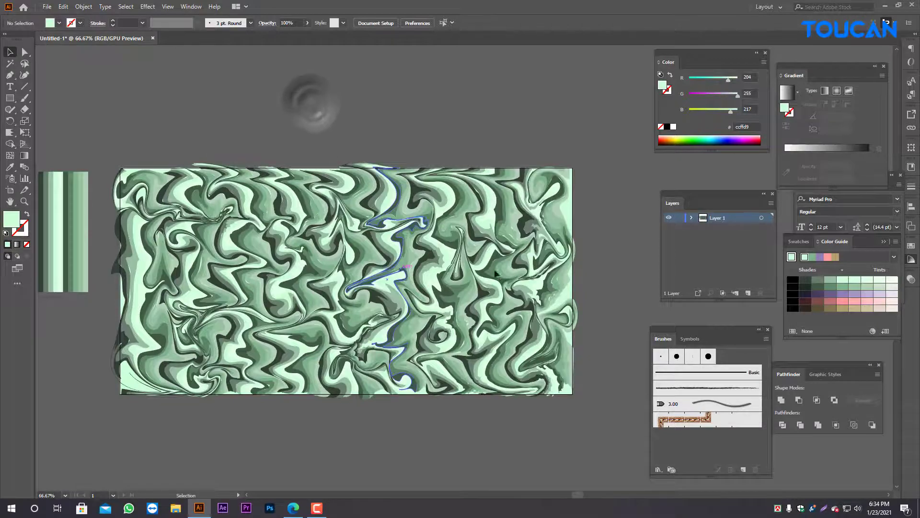
Select the swirled pattern group and distort a spot near its left edge with the Crystallize tool.
scroll(494, 266, "up", 2)
scroll(340, 260, "down", 3)
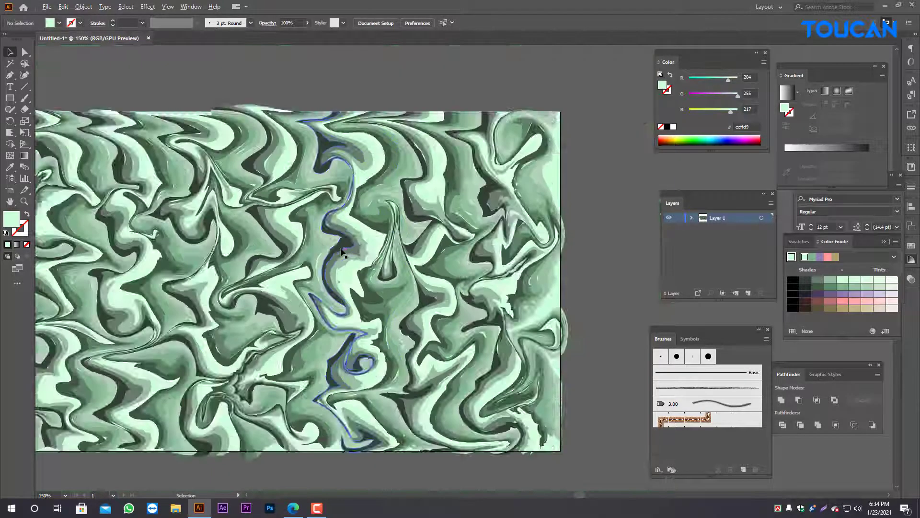
left_click_drag(263, 142, 292, 108)
scroll(268, 220, "up", 5)
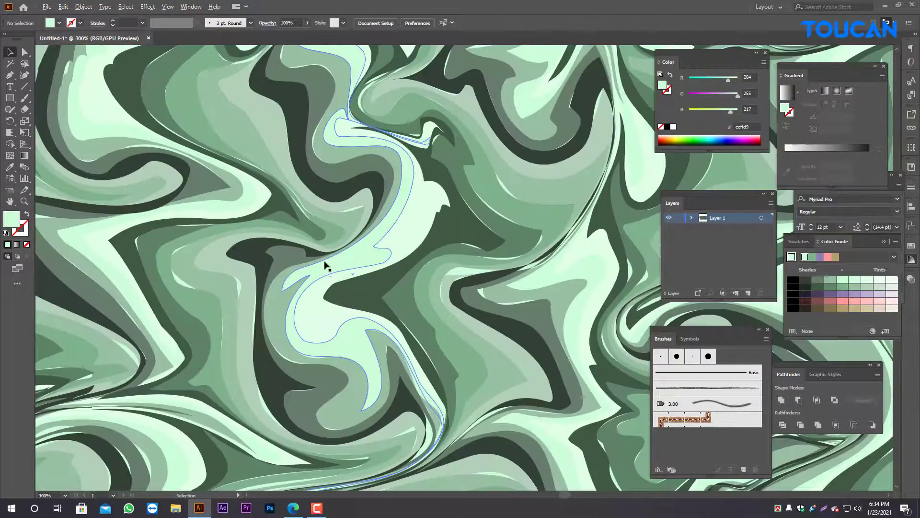
scroll(326, 266, "down", 5)
left_click_drag(321, 389, 345, 288)
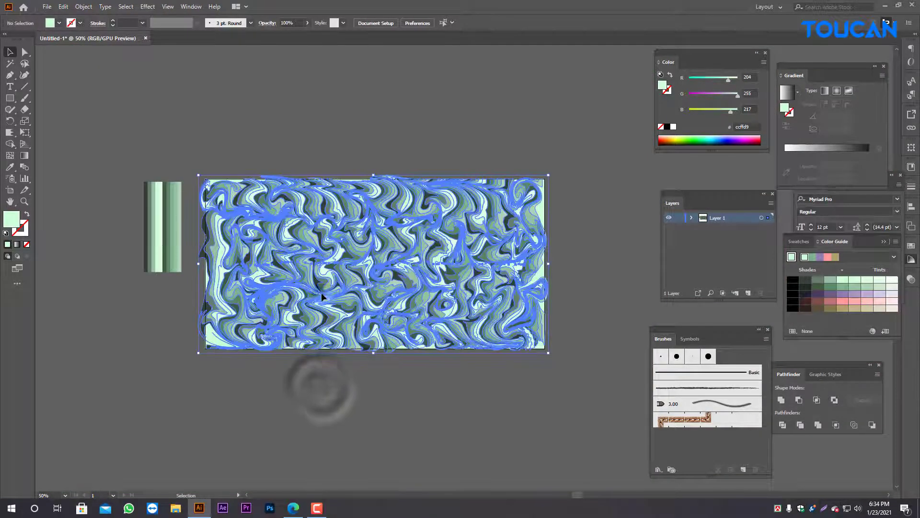
left_click_drag(9, 133, 59, 202)
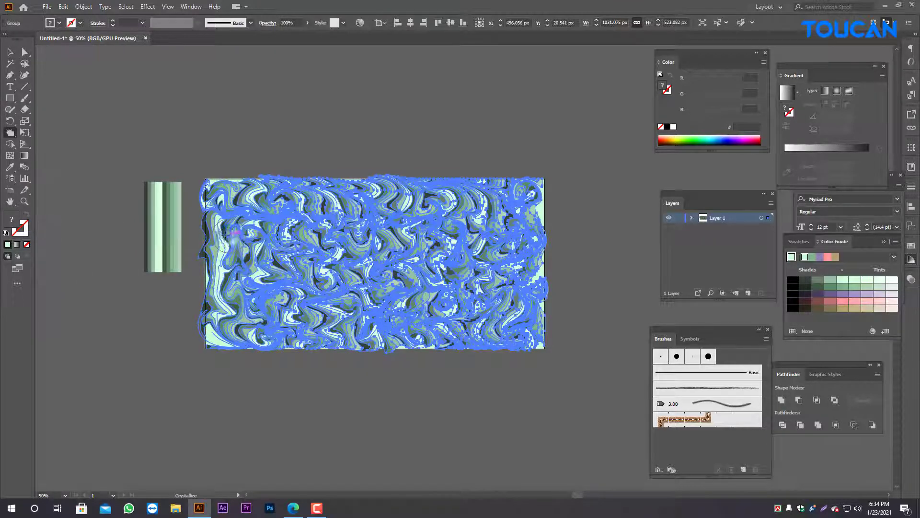
left_click(227, 235)
left_click(7, 52)
left_click(175, 118)
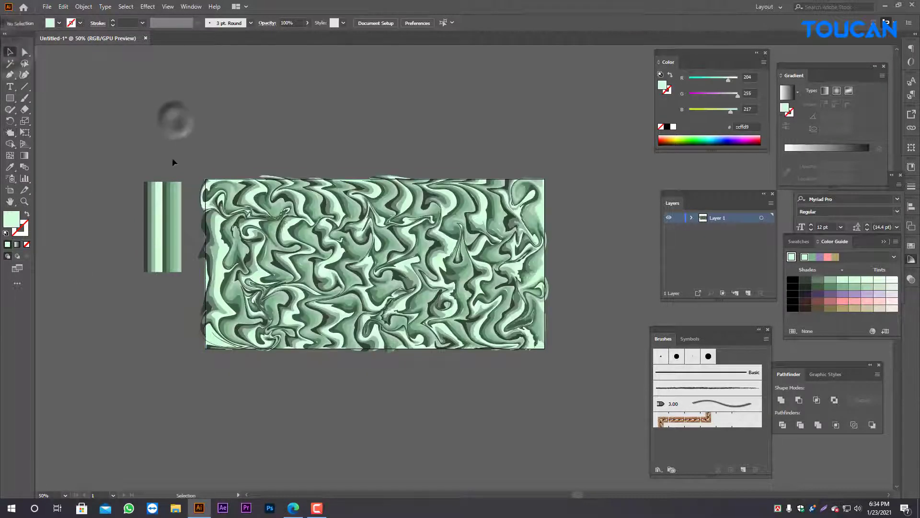
Select the swirled pattern group and distort it through the upper centre with the Wrinkle tool.
left_click(257, 277)
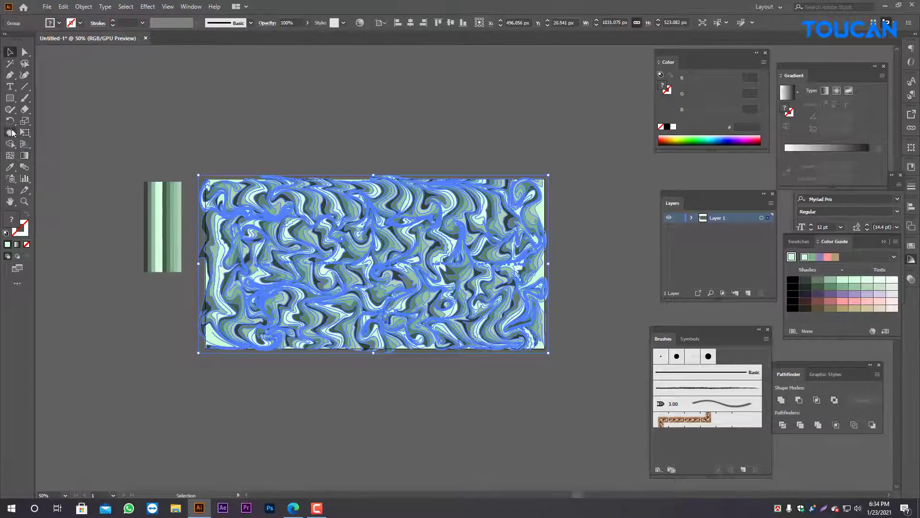
left_click_drag(10, 134, 56, 213)
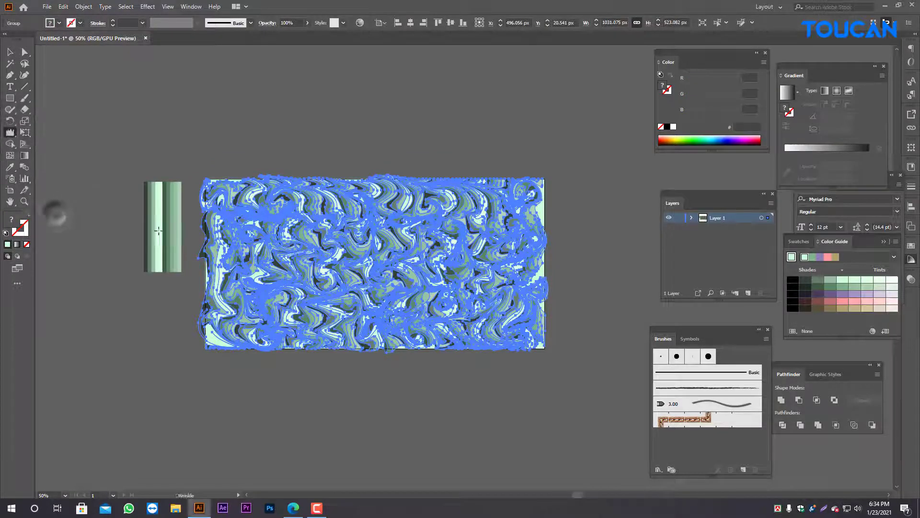
left_click_drag(407, 250, 389, 198)
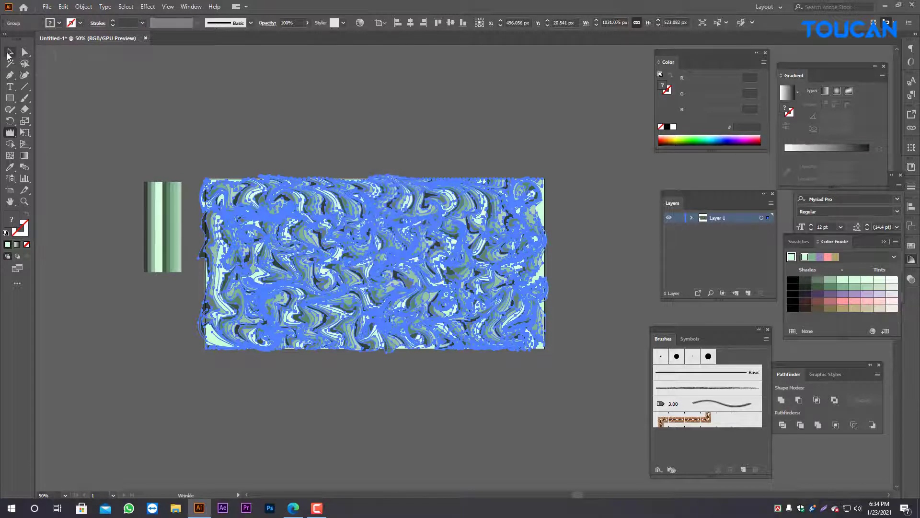
left_click(9, 52)
left_click(243, 142)
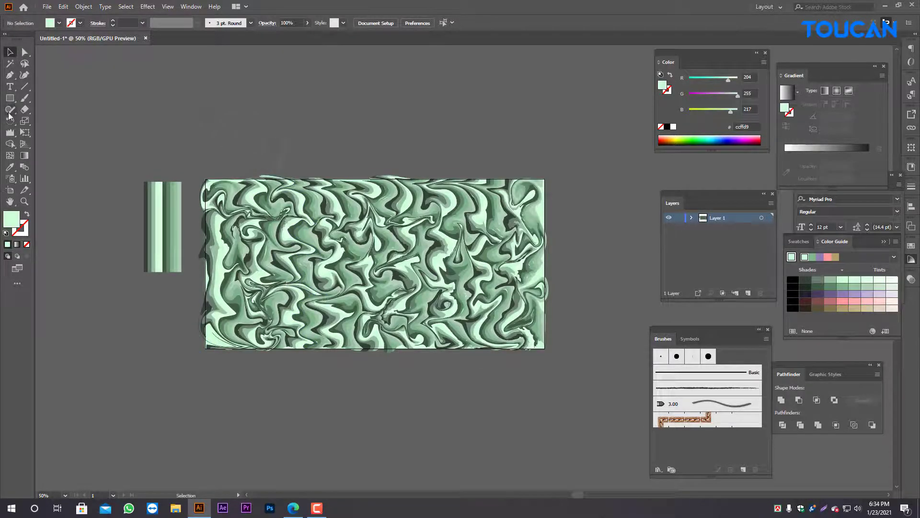
left_click(381, 122)
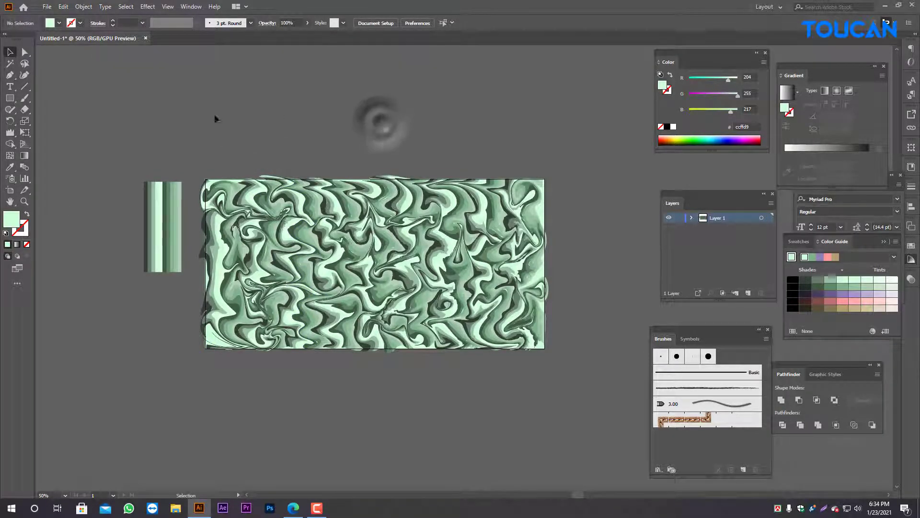
left_click(10, 98)
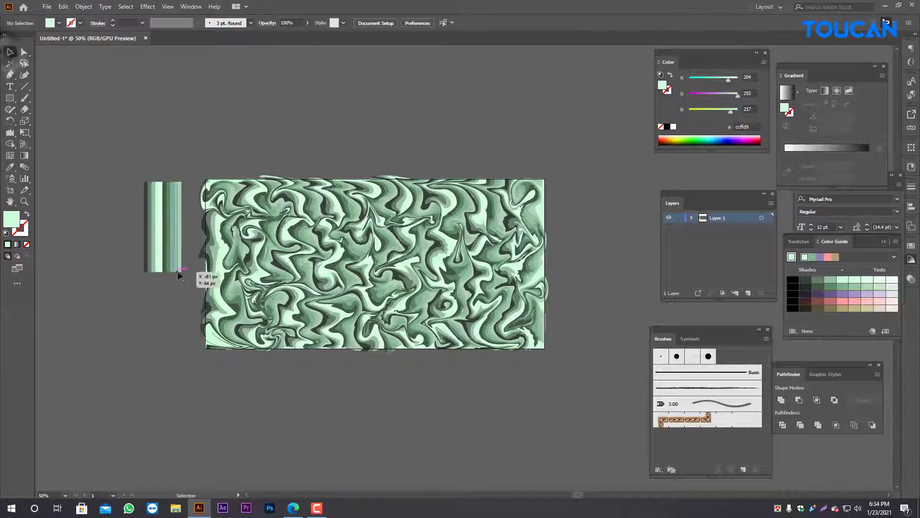
left_click(207, 281)
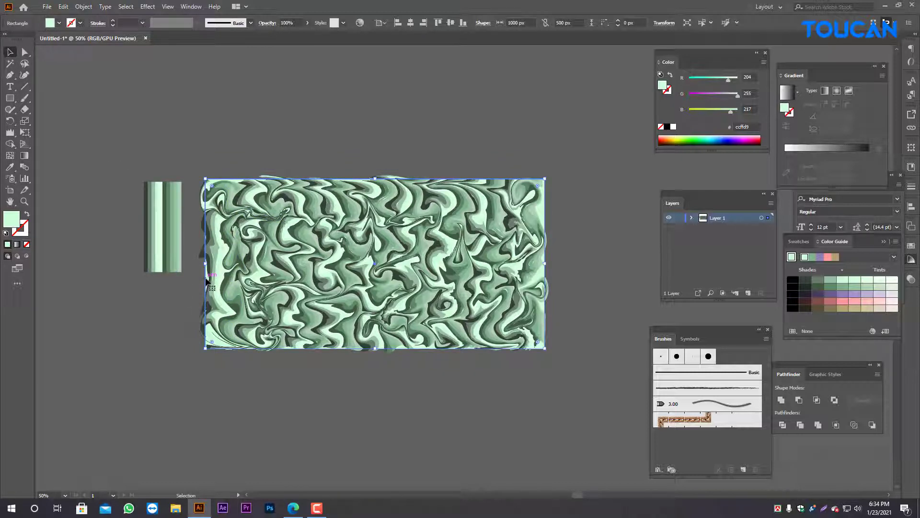
right_click(206, 279)
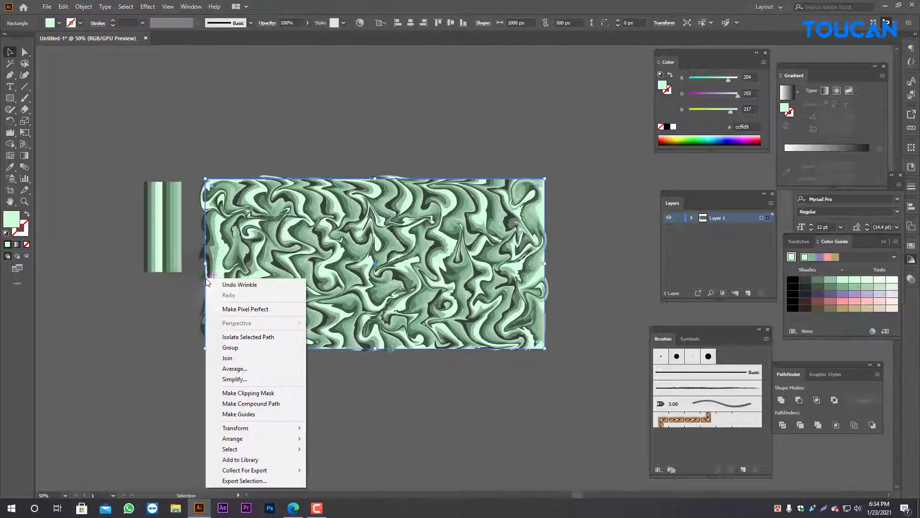
left_click(197, 272)
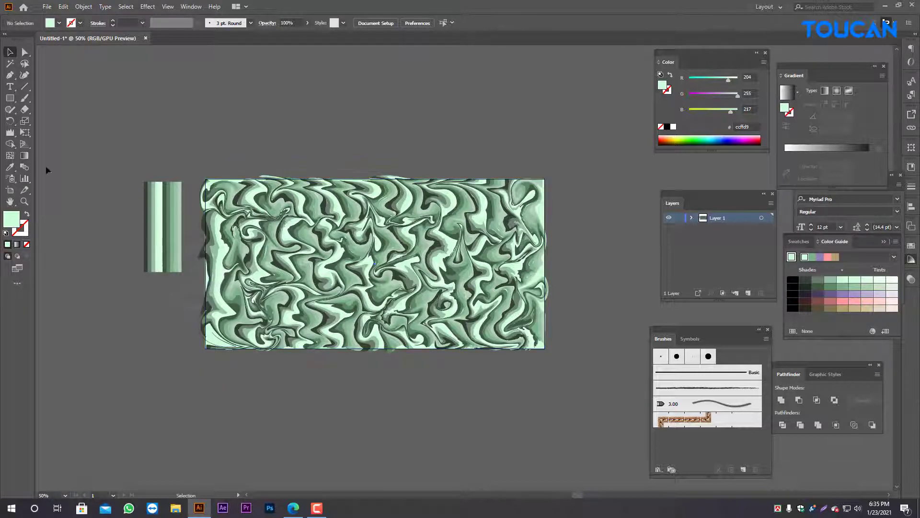
Create a second 1000 × 500 px rectangle and align it to the artboard's horizontal and vertical centre.
left_click(227, 114)
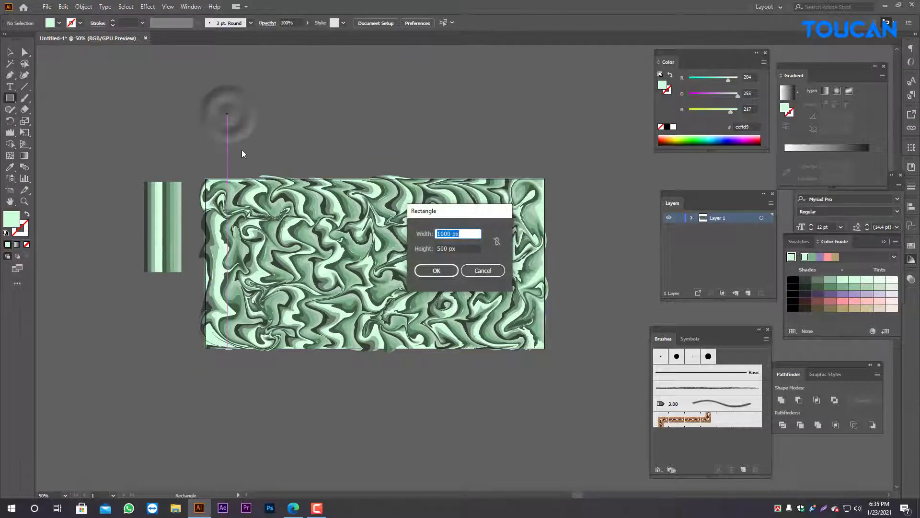
key("Return")
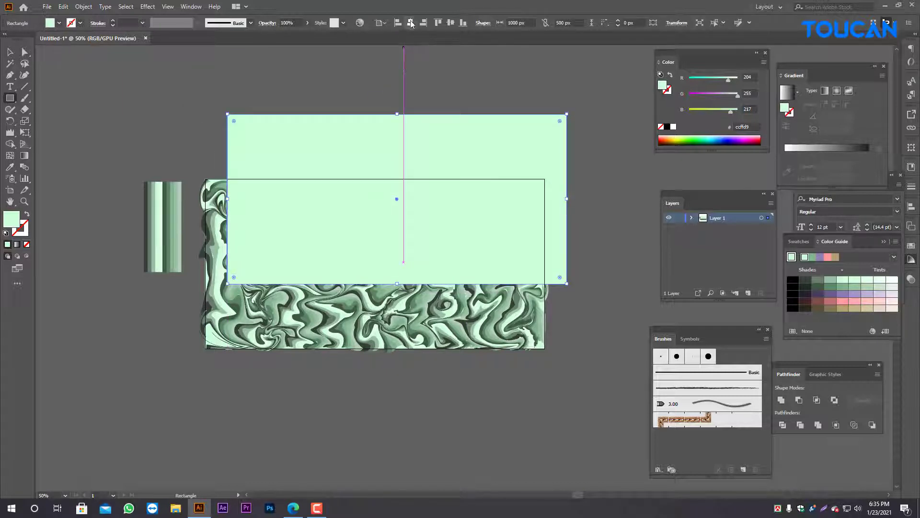
left_click(410, 23)
left_click(450, 23)
left_click(10, 52)
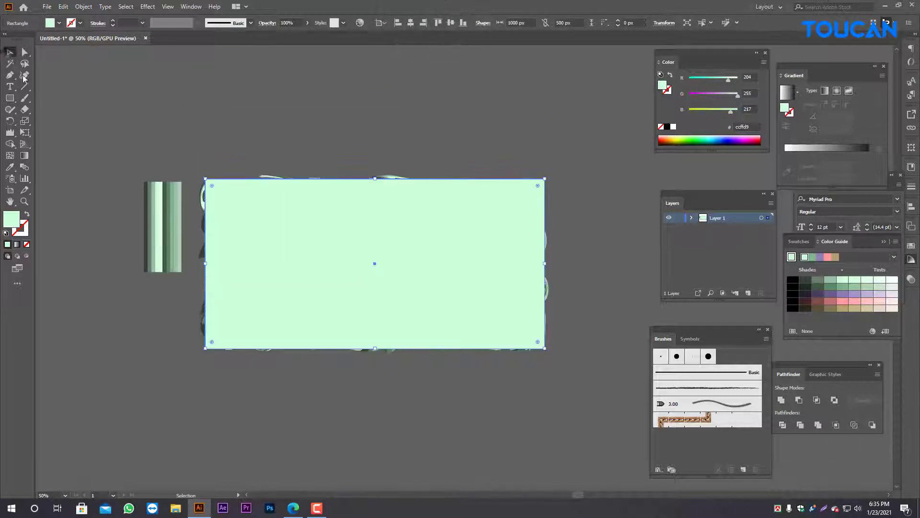
Select the top rectangle together with the swirled pattern group and make a clipping mask from them.
left_click(203, 262, "shift")
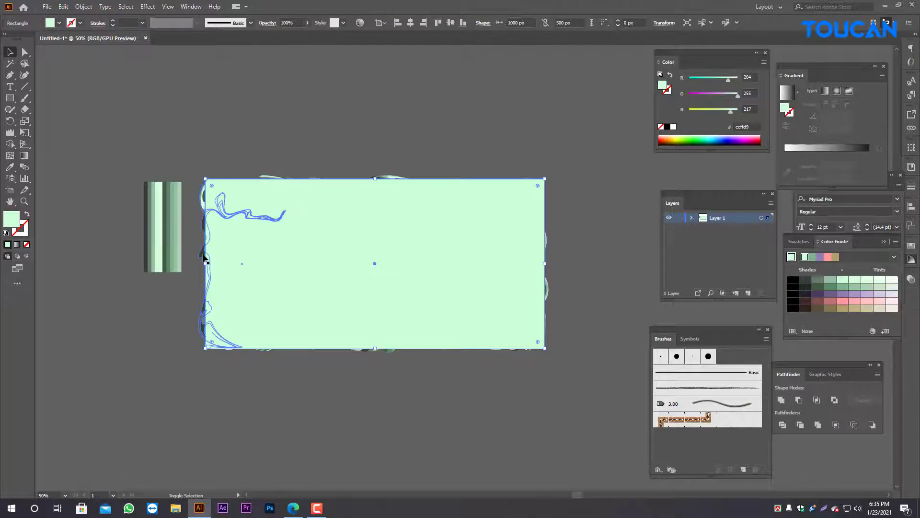
right_click(291, 239)
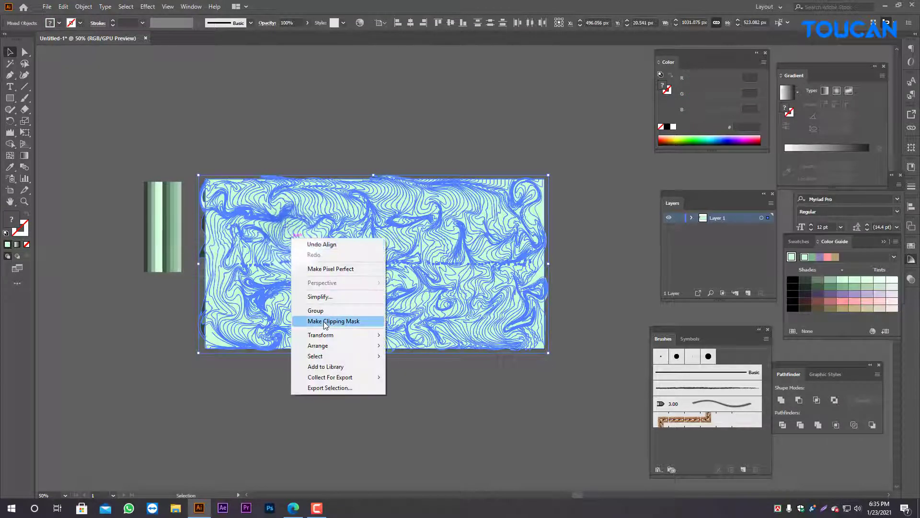
left_click(322, 320)
left_click(292, 145)
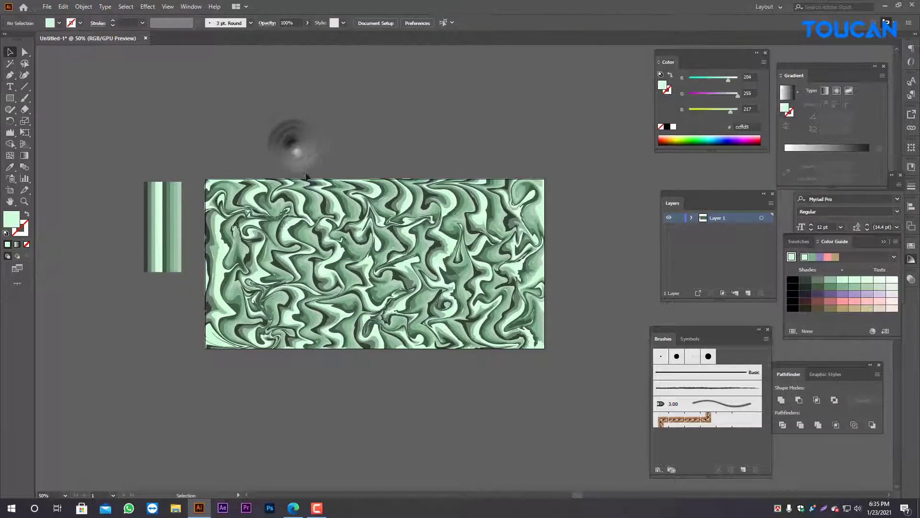
Try moving the clipped pattern down off the background rectangle, and undo the move.
left_click_drag(359, 247, 364, 364)
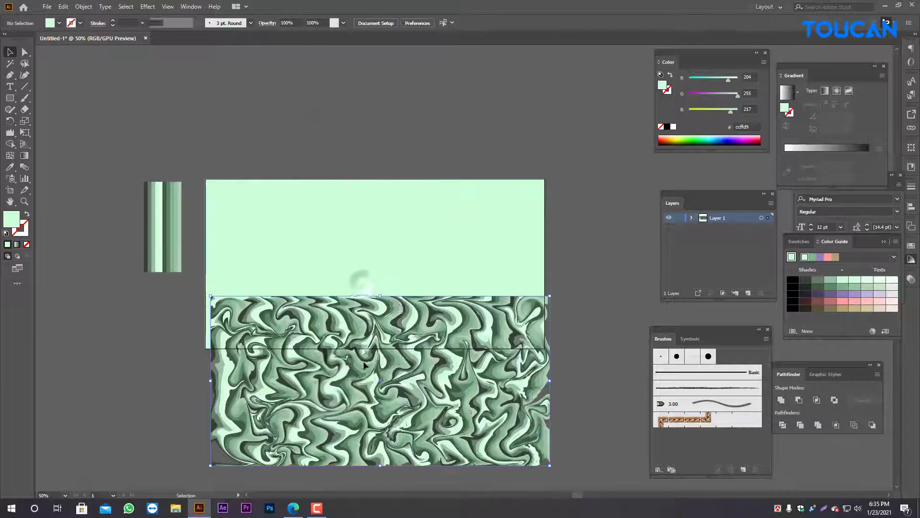
left_click(392, 236)
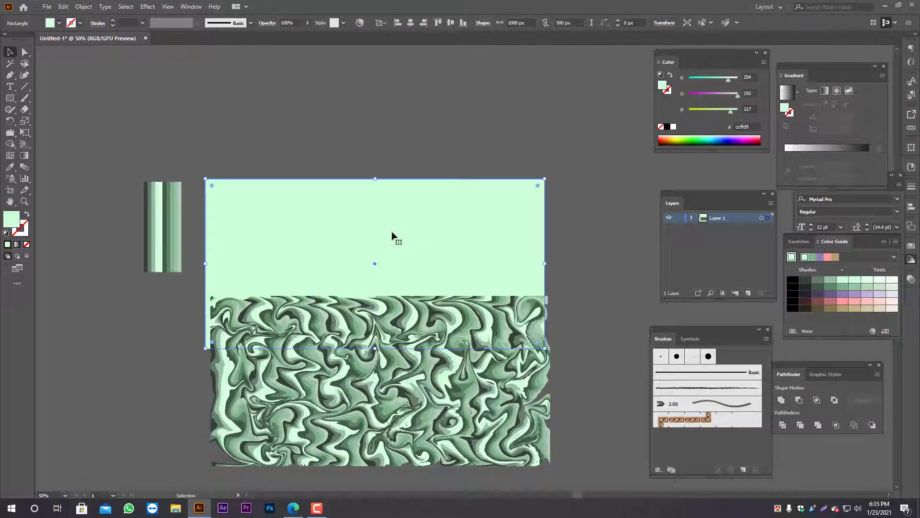
key("a")
left_click(378, 143)
key("ctrl+z")
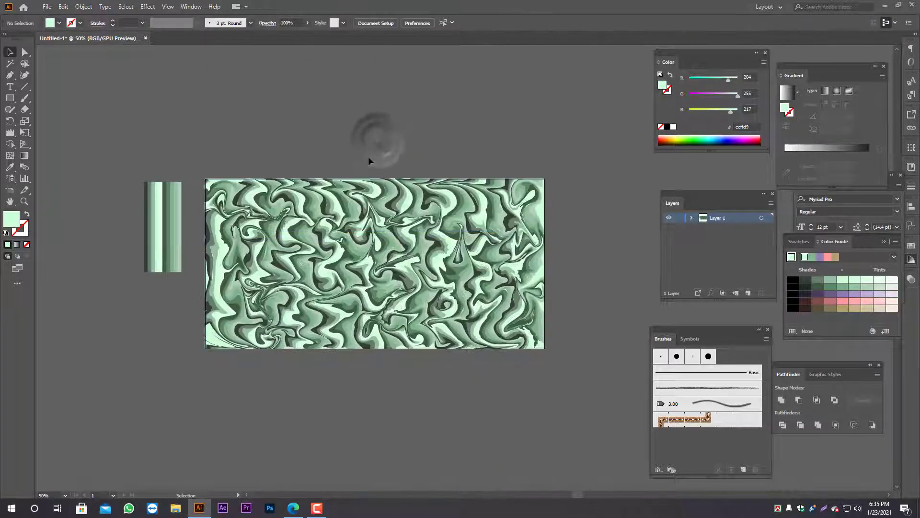
left_click(368, 154)
scroll(237, 329, "up", 2)
scroll(450, 396, "down", 1)
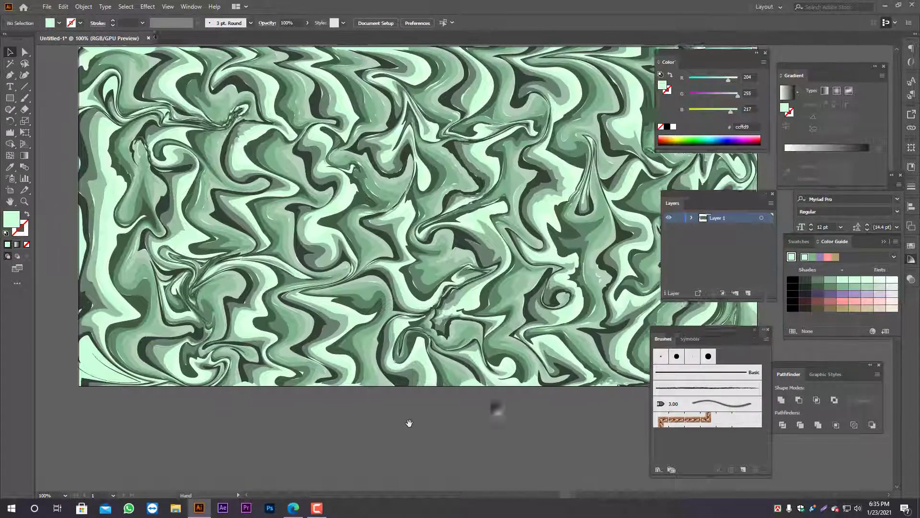
scroll(392, 418, "right", 2)
scroll(390, 424, "up", 1)
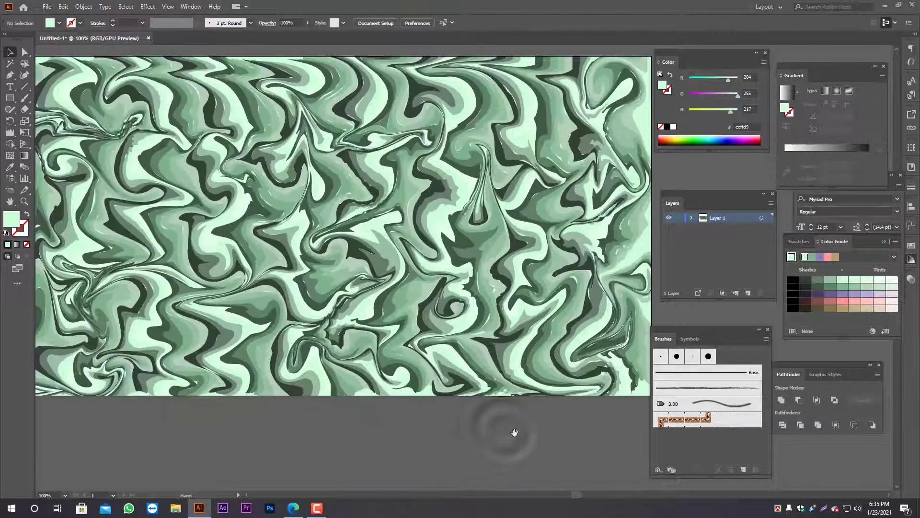